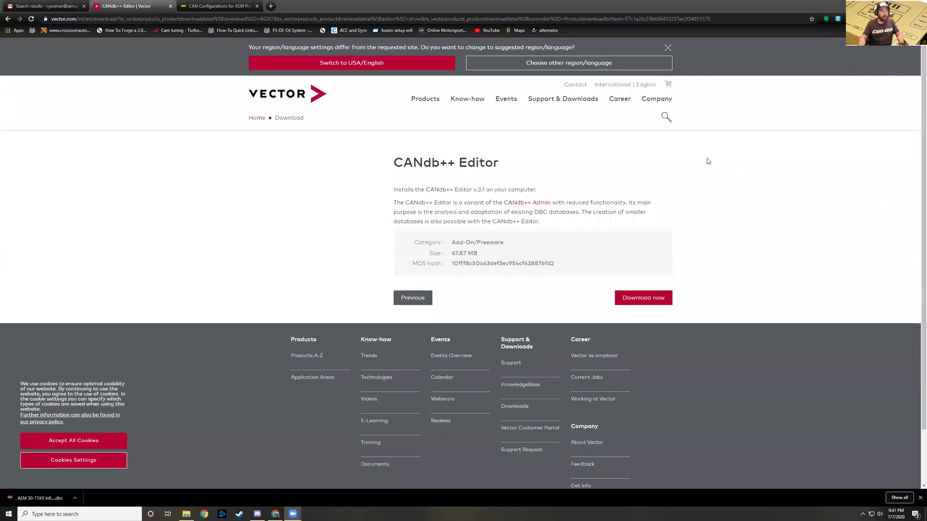
Step: Go back to the DBC viewer search results and open the CANdb++ | Vector result
left_click(253, 20)
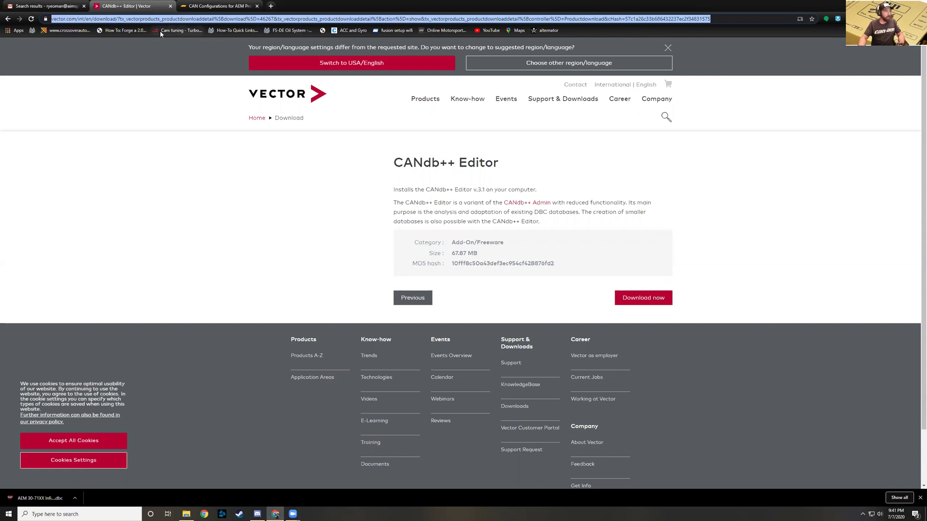
key("alt+Left")
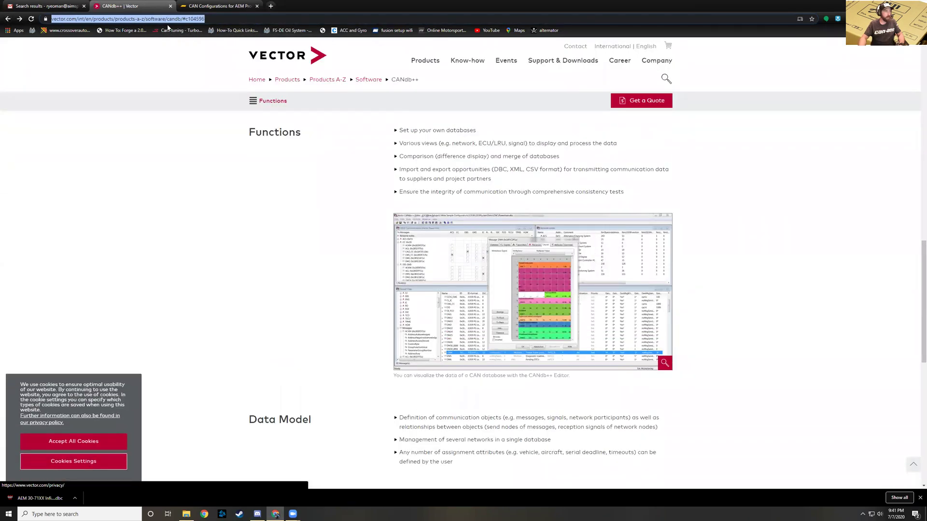
left_click(8, 21)
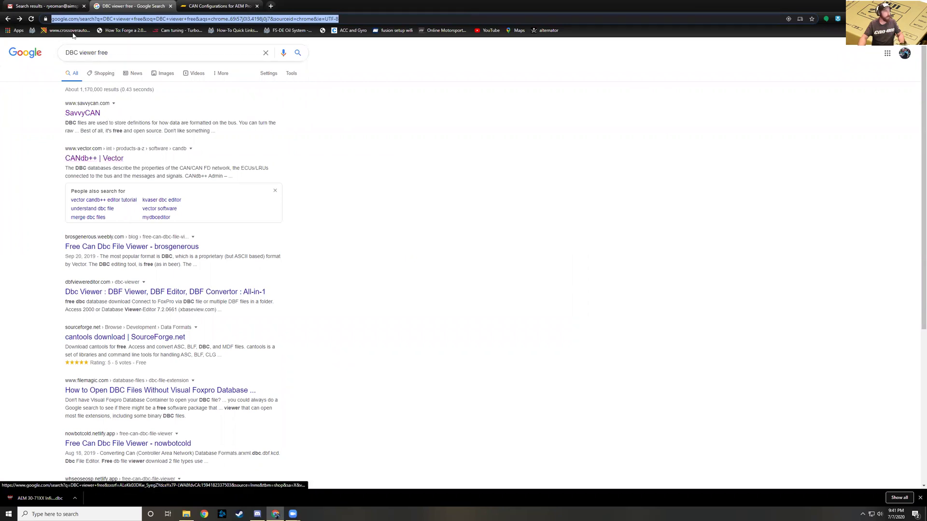
left_click(94, 159)
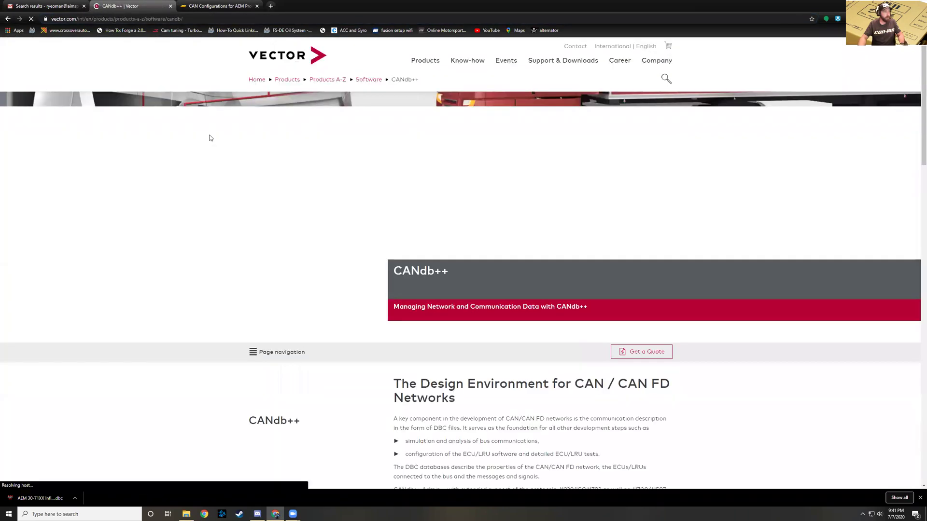
Step: Open the CANdb++ Editor download page from Downloads, then minimize Chrome to show the desktop
scroll(480, 291, "down", 10)
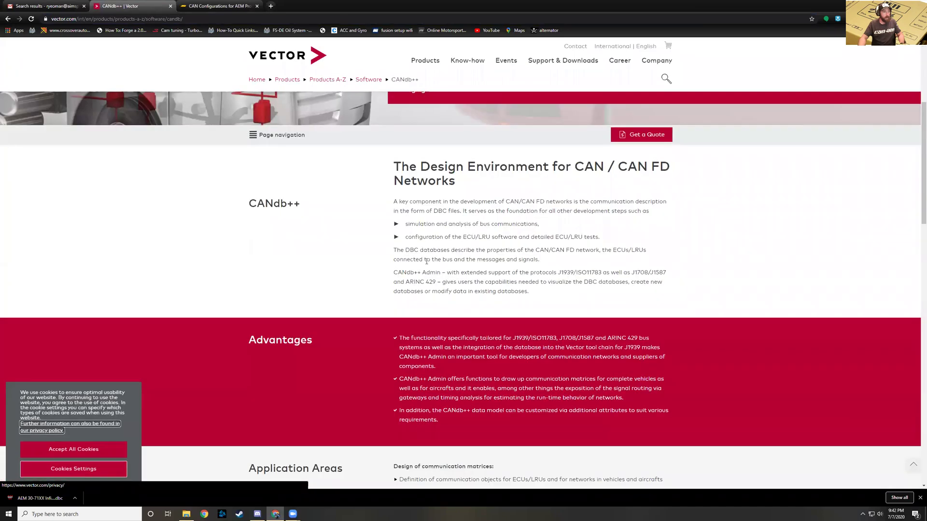
scroll(480, 291, "down", 15)
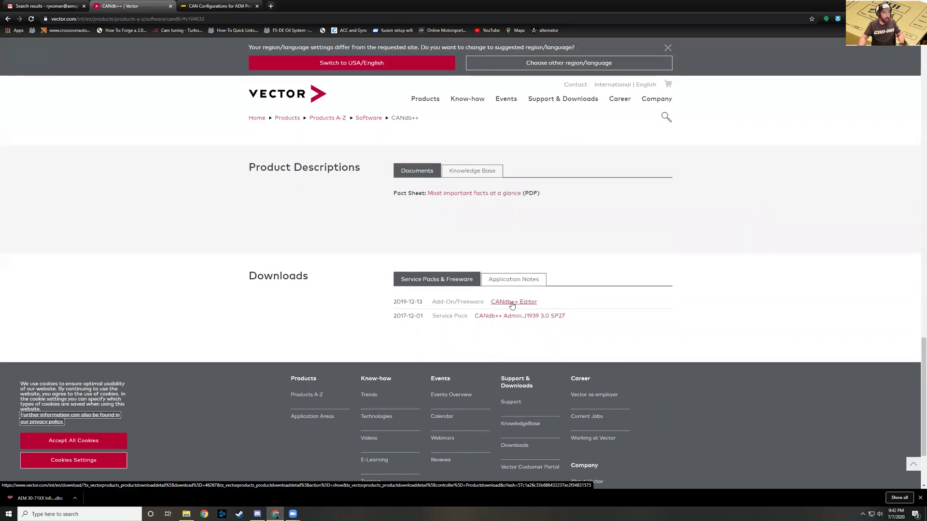
left_click(512, 303)
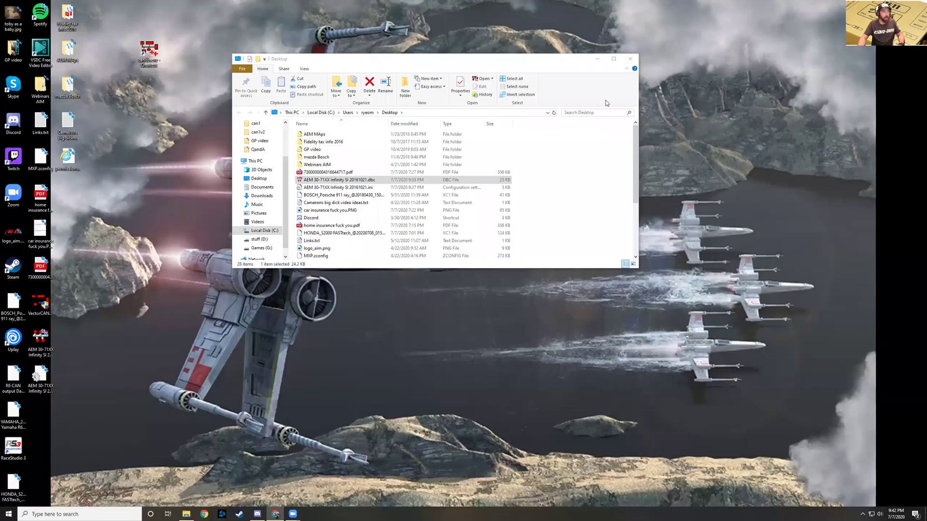
left_click(596, 58)
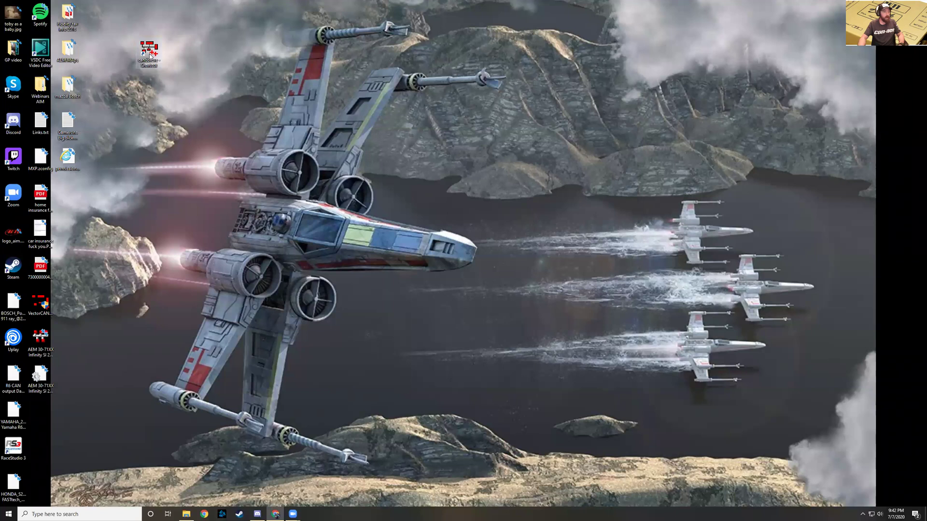
Step: Launch CANdb++ Editor and open AEM 30-71XX Infinity SI 20161021.dbc as a CAN Database
double_click(150, 56)
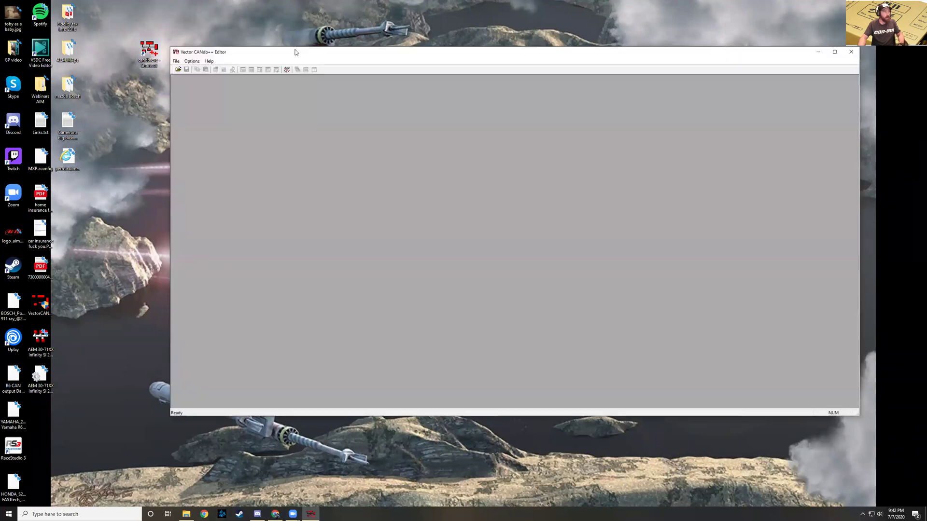
left_click_drag(375, 57, 296, 55)
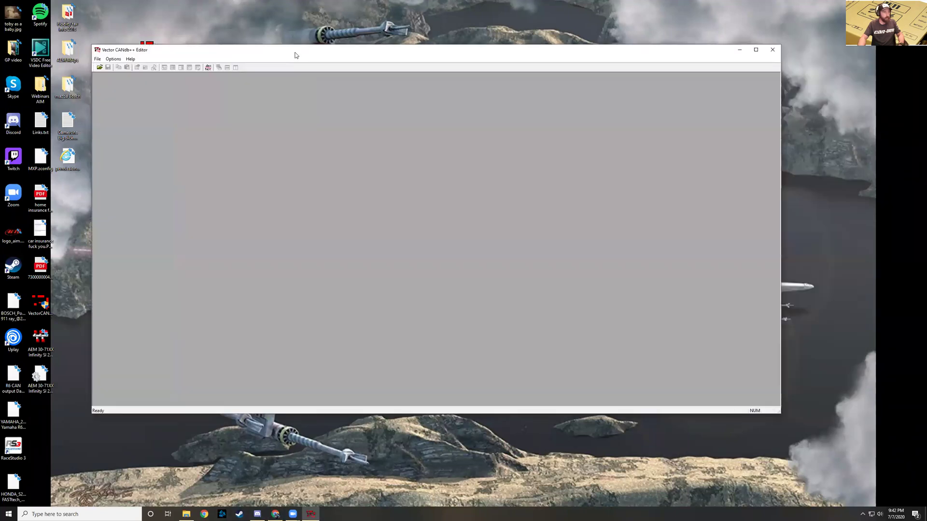
left_click(101, 67)
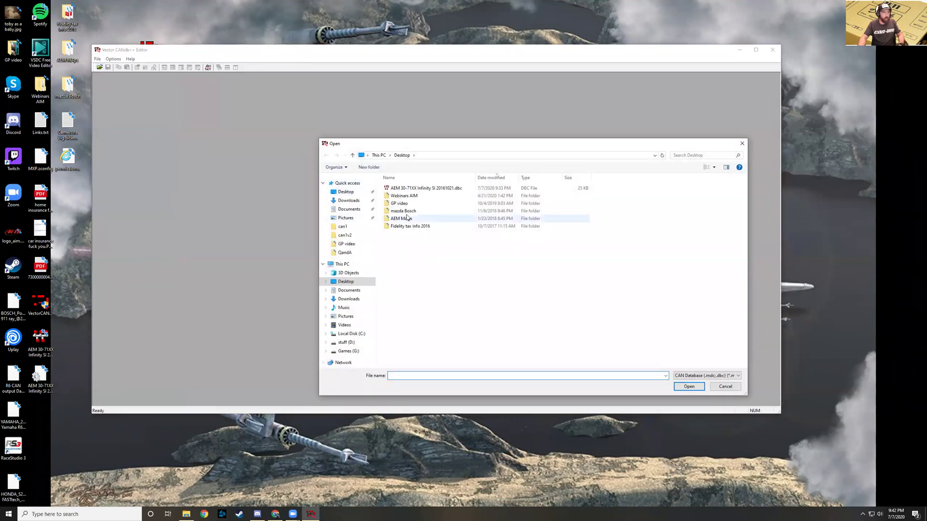
left_click(435, 189)
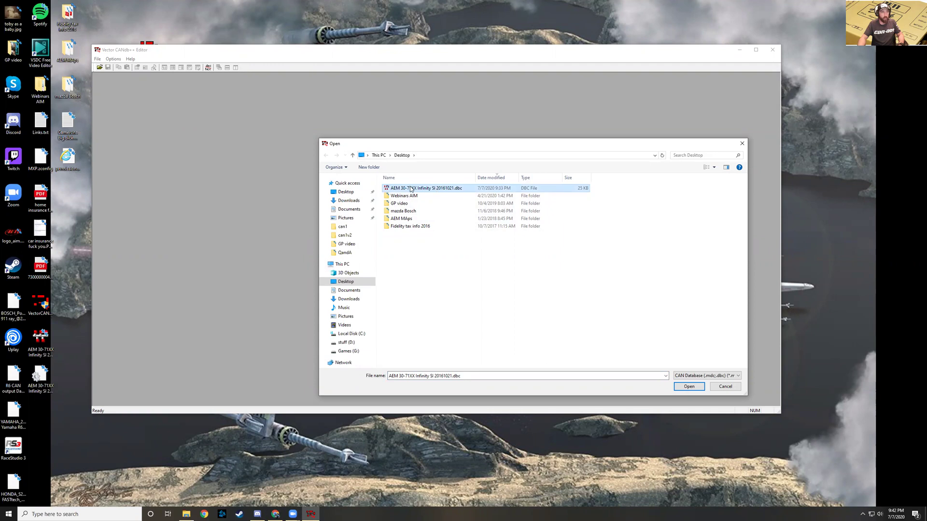
left_click(701, 381)
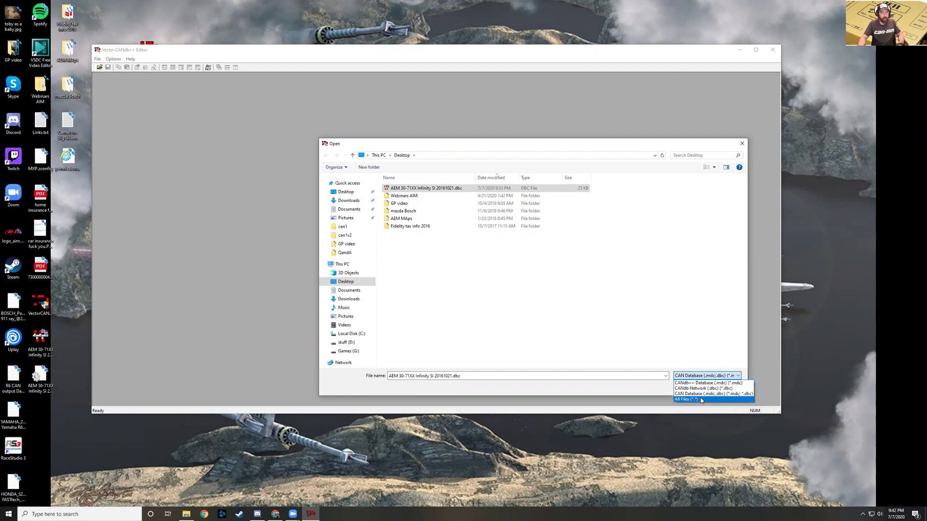
left_click(701, 395)
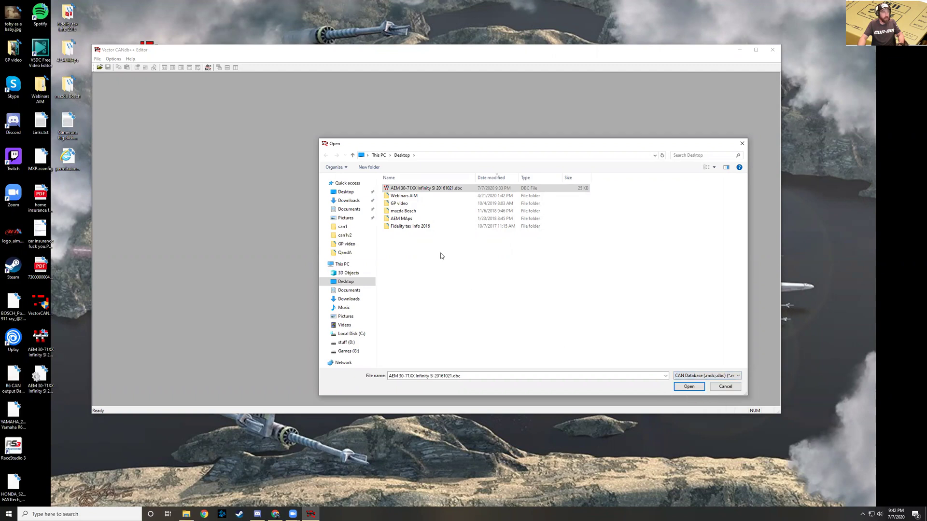
left_click(423, 188)
double_click(423, 188)
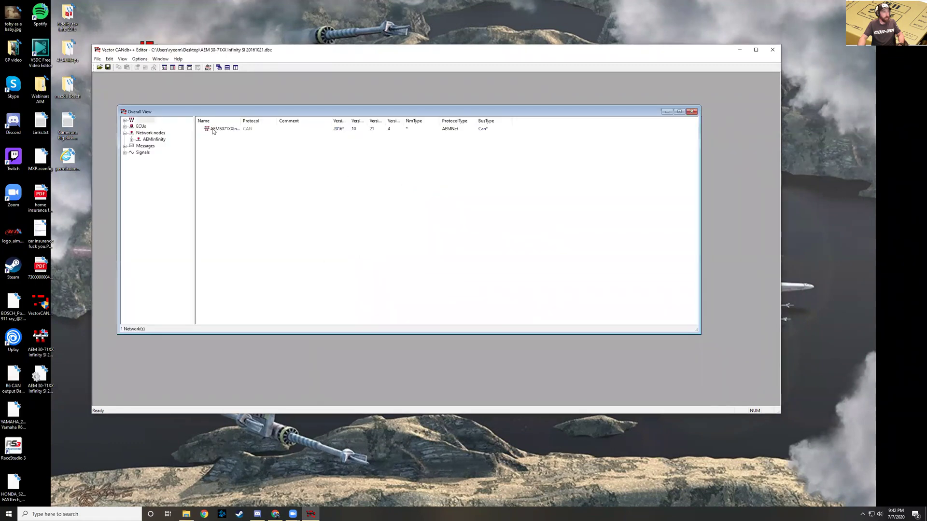
Step: List the AEMInfinity node's signals, select EngineSpeed and widen the Factor column
double_click(210, 129)
left_click(391, 296)
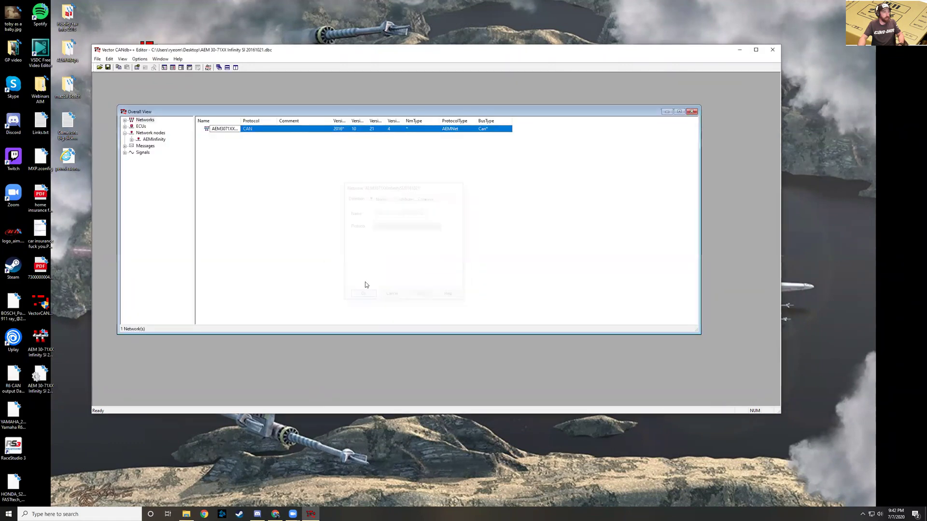
left_click(162, 142)
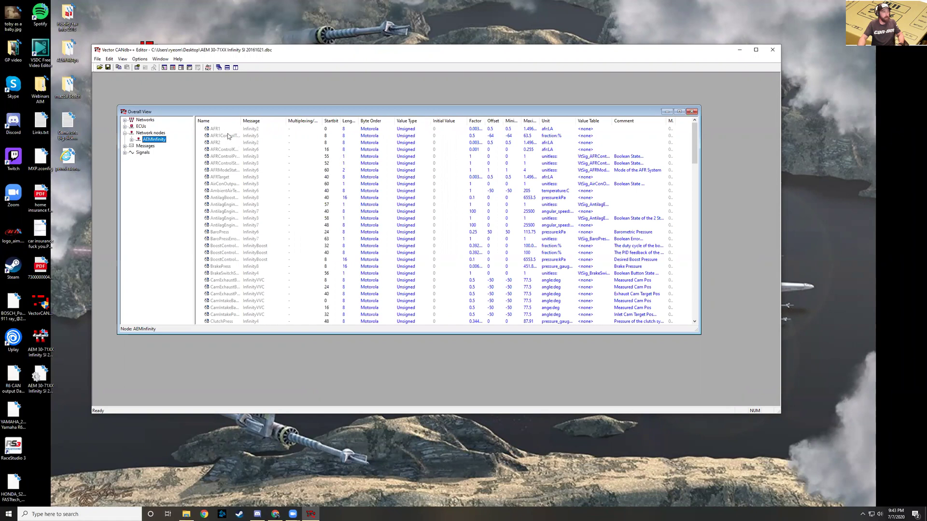
scroll(228, 133, "down", 15)
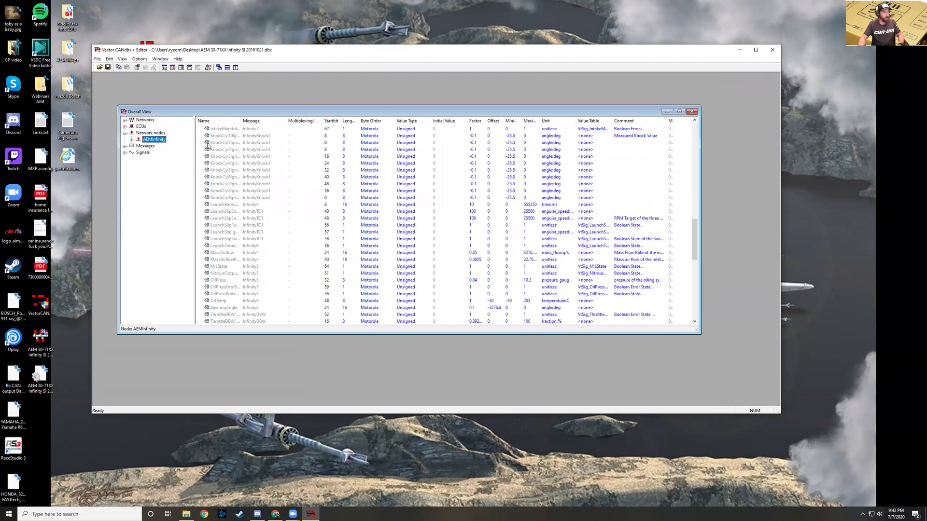
scroll(227, 205, "up", 15)
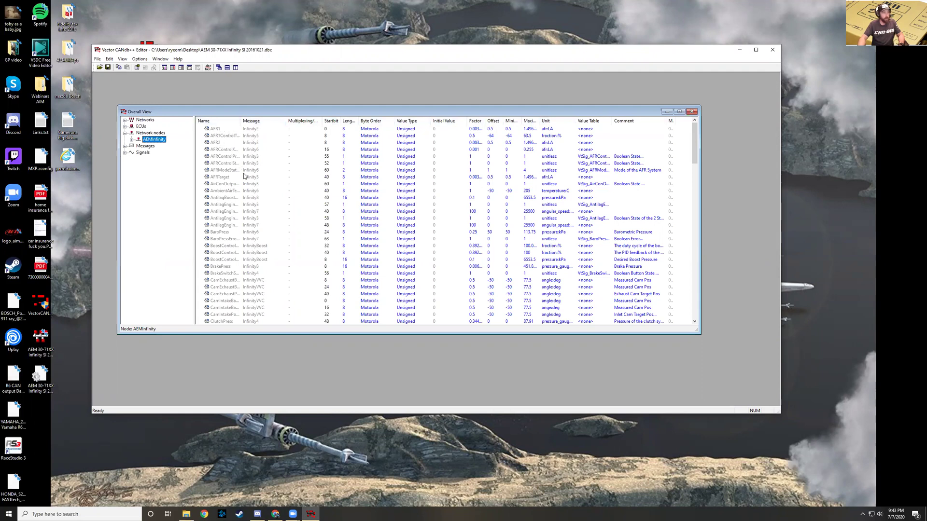
scroll(244, 179, "down", 7)
left_click(223, 273)
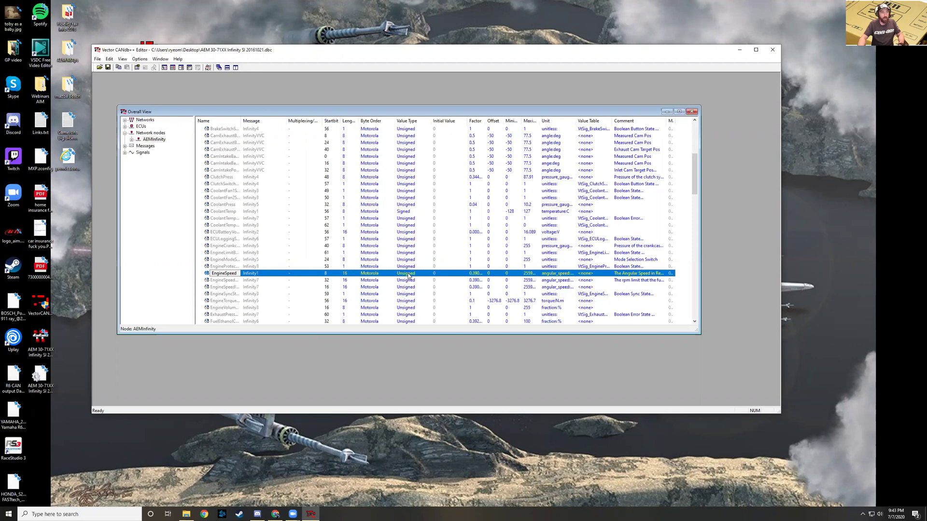
mouse_move(485, 120)
left_mouse_down()
mouse_move(518, 118)
mouse_move(491, 121)
left_mouse_up()
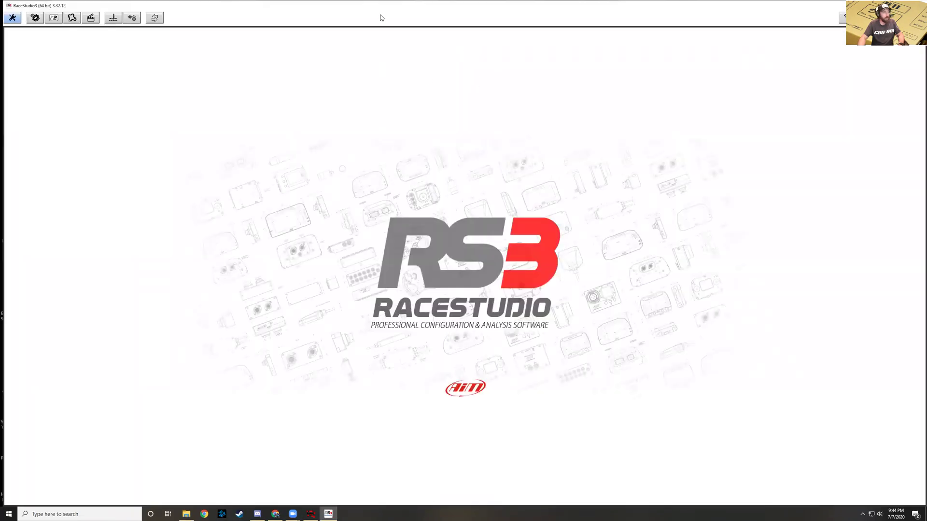
Step: Snap RaceStudio left and CANdb++ Editor right, maximize Overall View, and show the custom CAN protocols
key("super+Left")
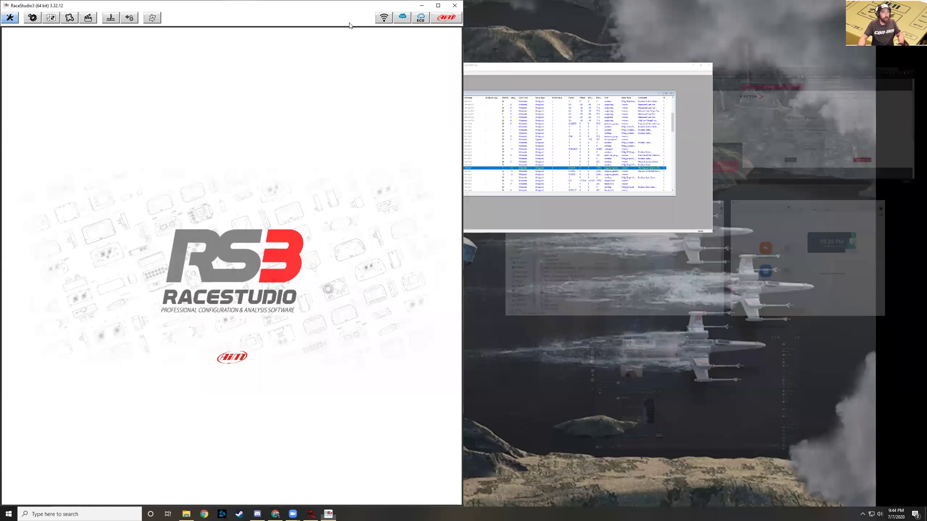
key("Return")
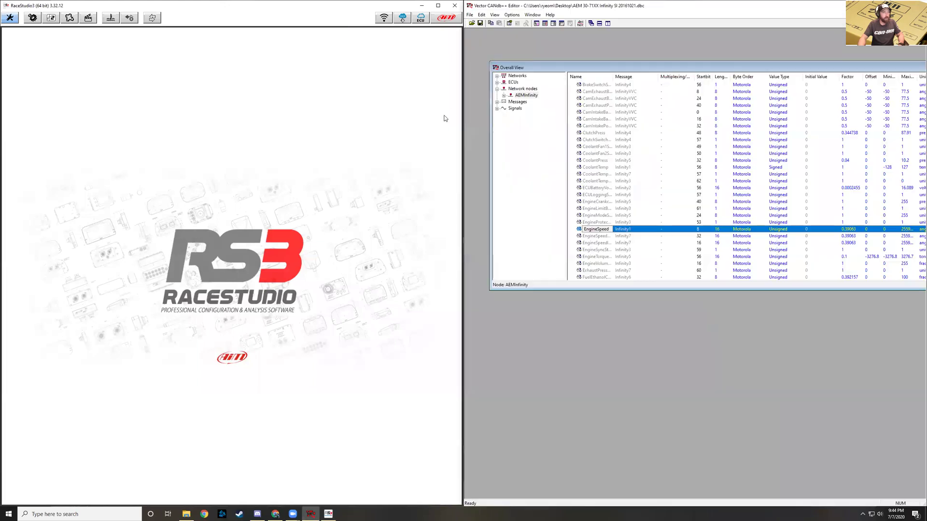
double_click(646, 68)
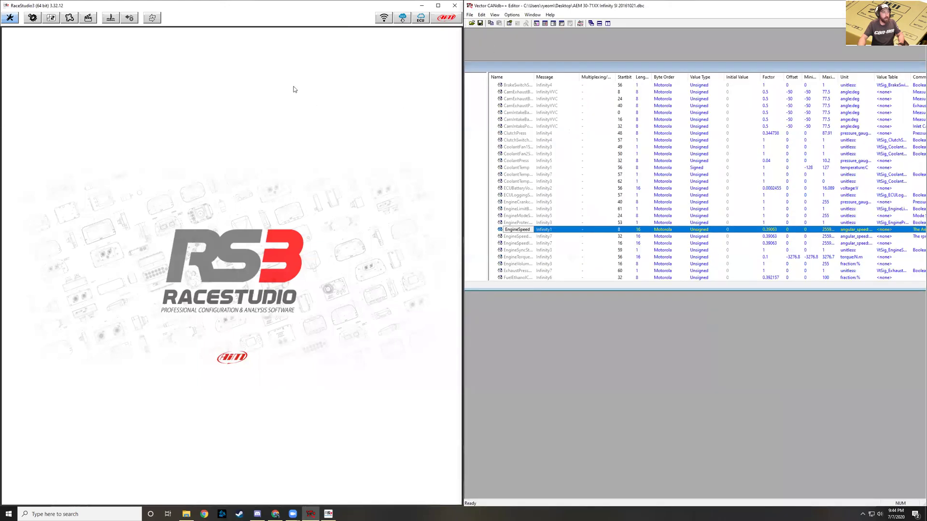
left_click(129, 18)
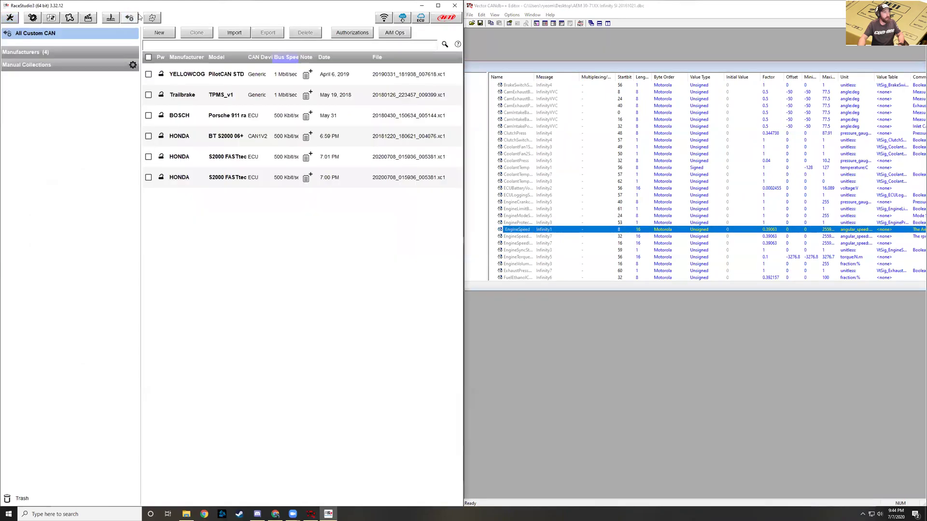
Step: Start a new custom CAN protocol with manufacturer AEM and model Infinity Test
left_click(162, 32)
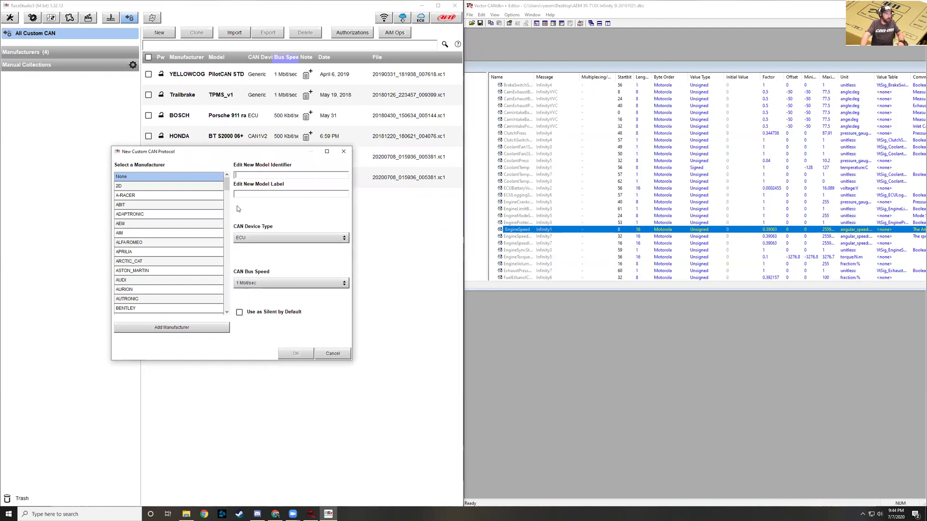
left_click(167, 327)
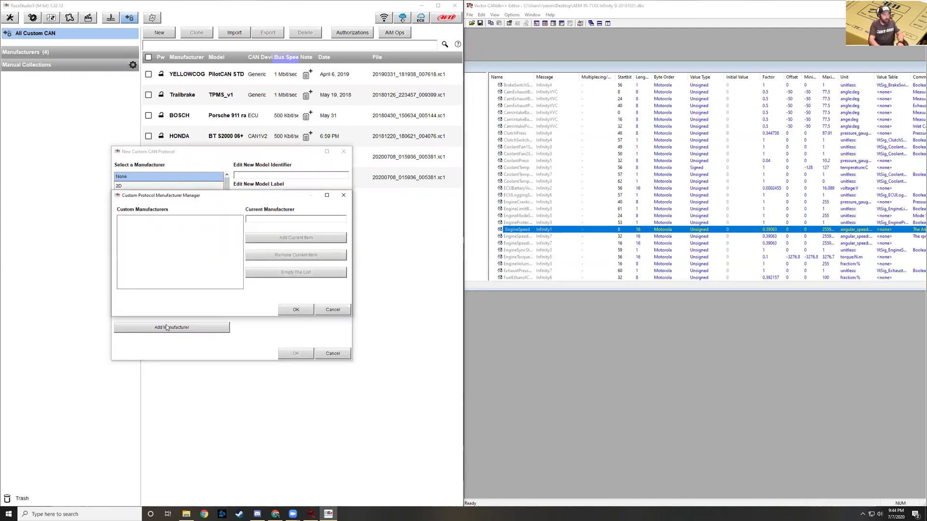
type("AAE")
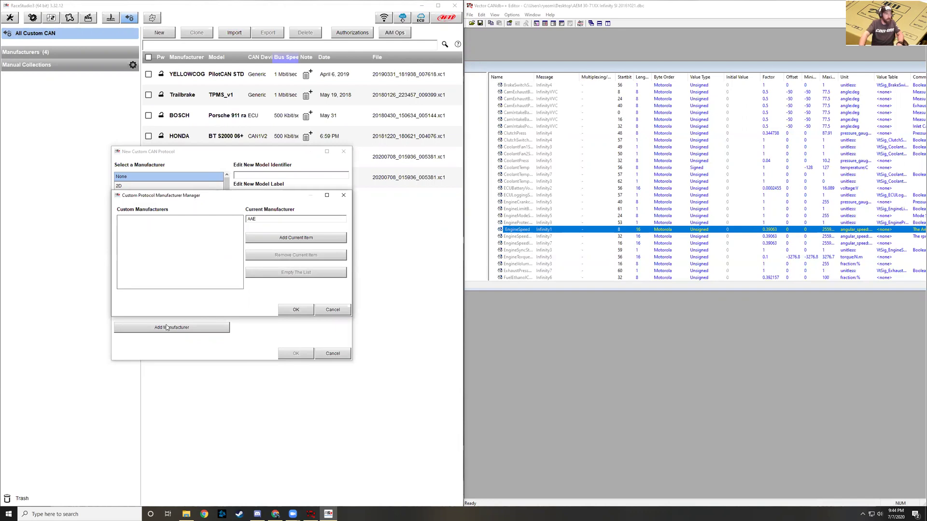
left_click(340, 308)
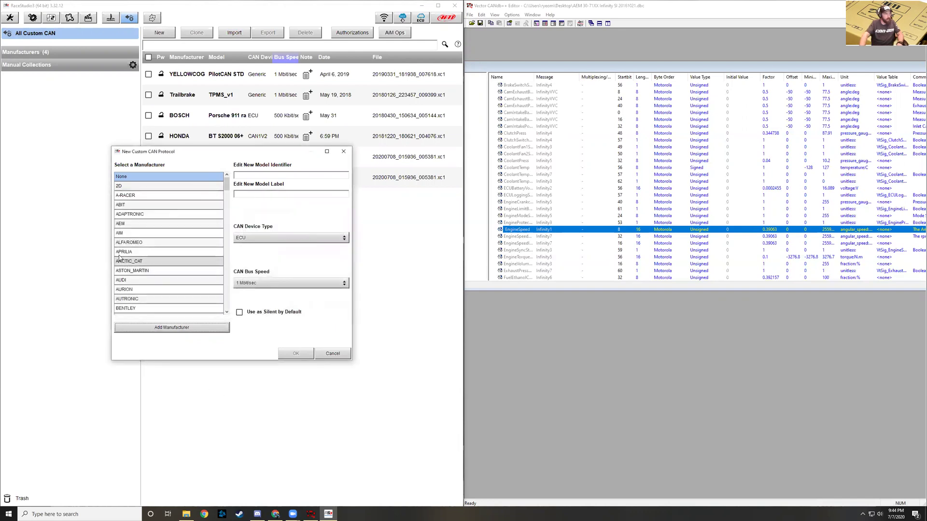
left_click(143, 225)
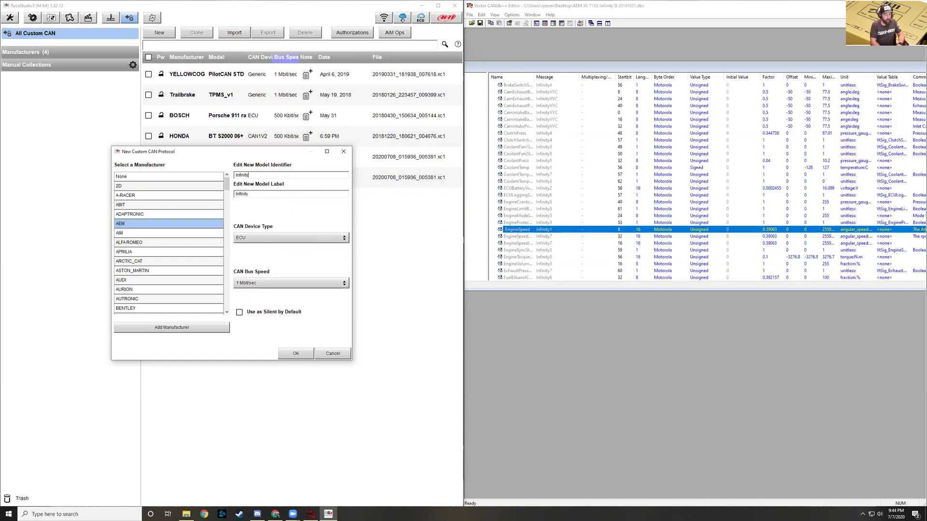
type("Infinity Test")
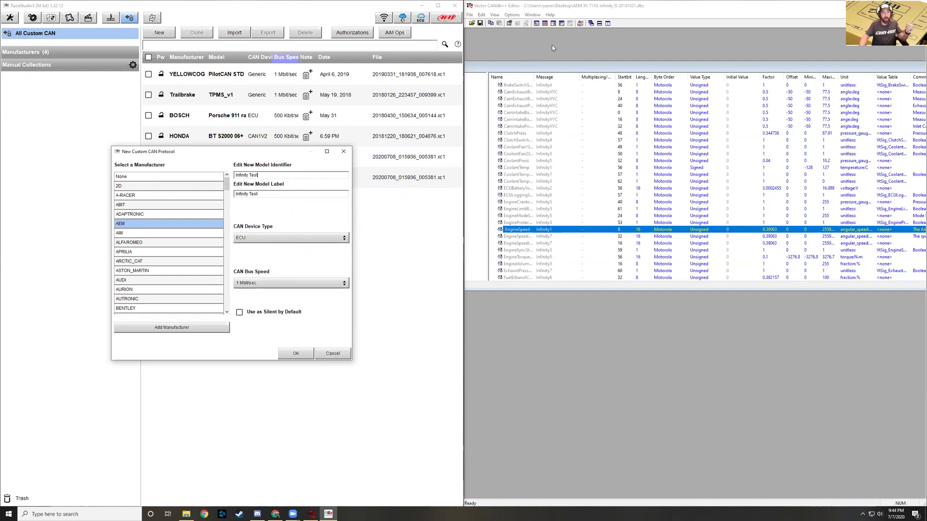
Step: Rearrange the CANdb++ windows and keep ECU as the CAN device type
left_click(561, 67)
left_click_drag(559, 71, 564, 71)
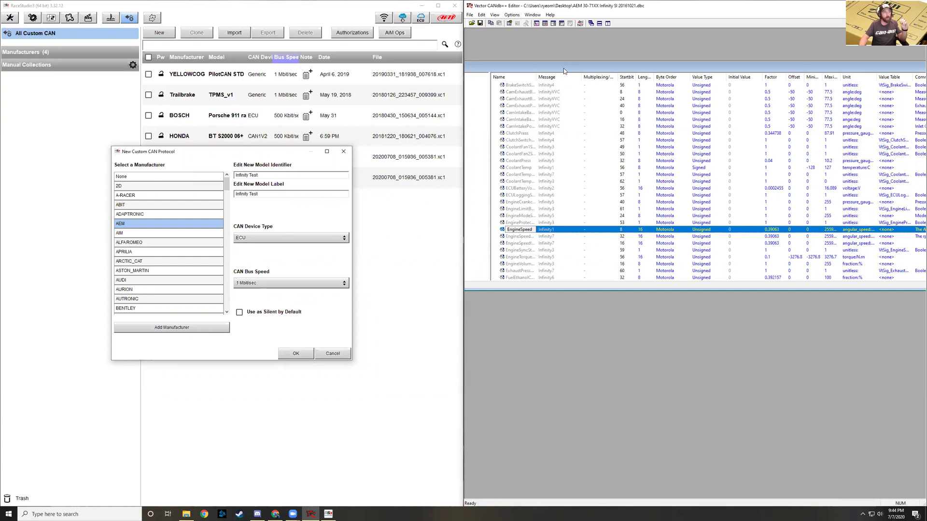
double_click(563, 69)
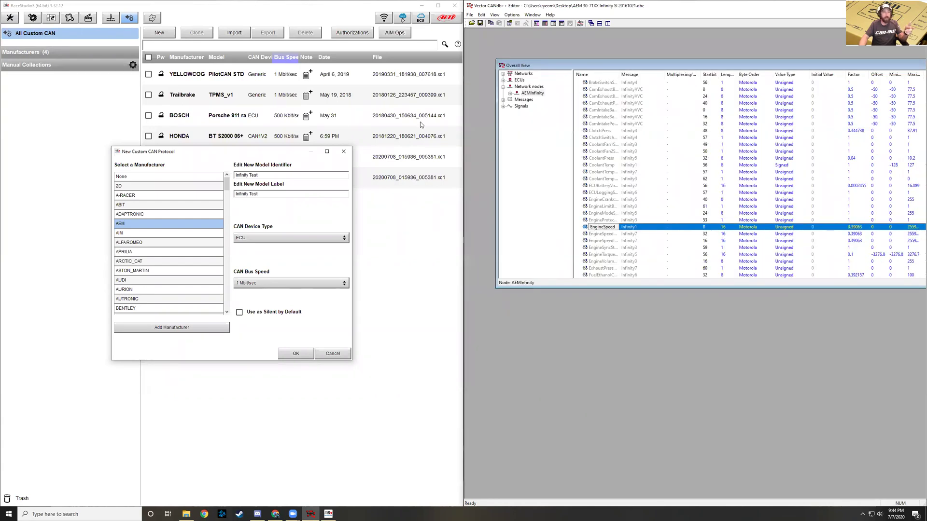
left_click_drag(641, 66, 639, 66)
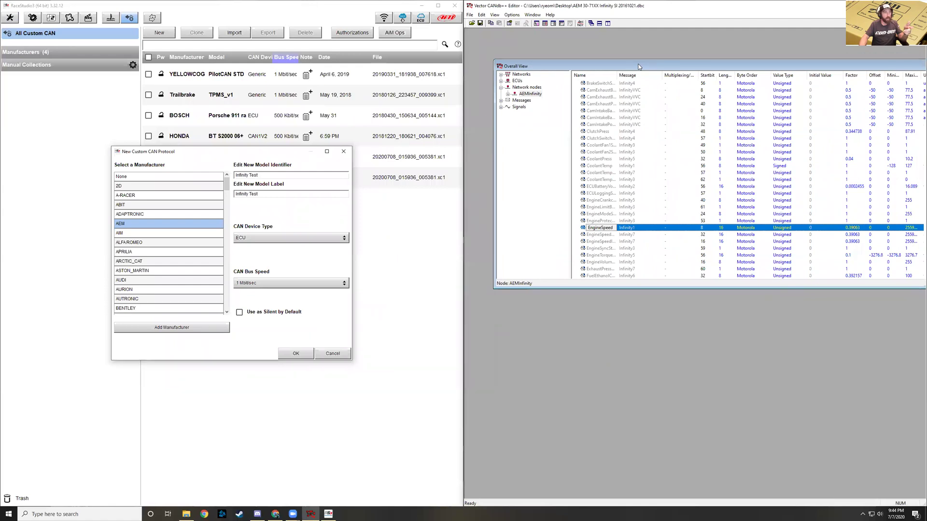
left_click_drag(640, 66, 616, 68)
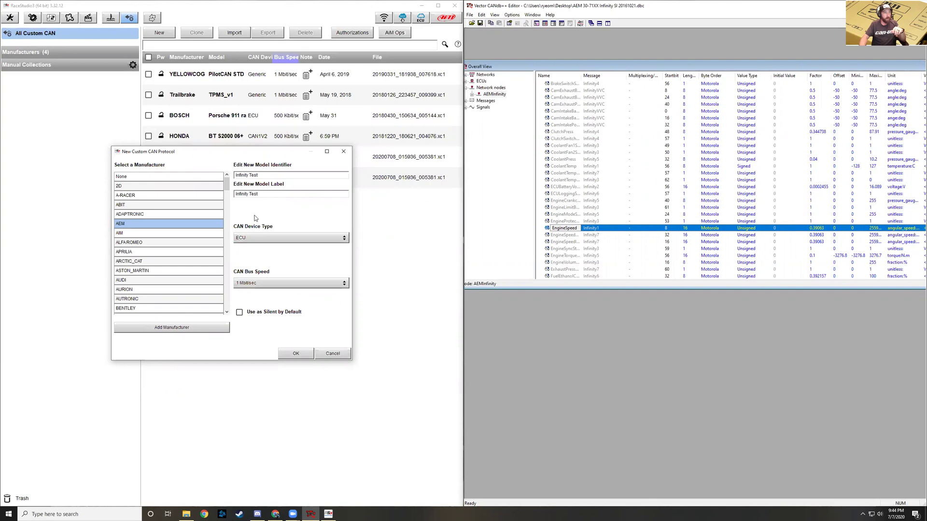
left_click(268, 238)
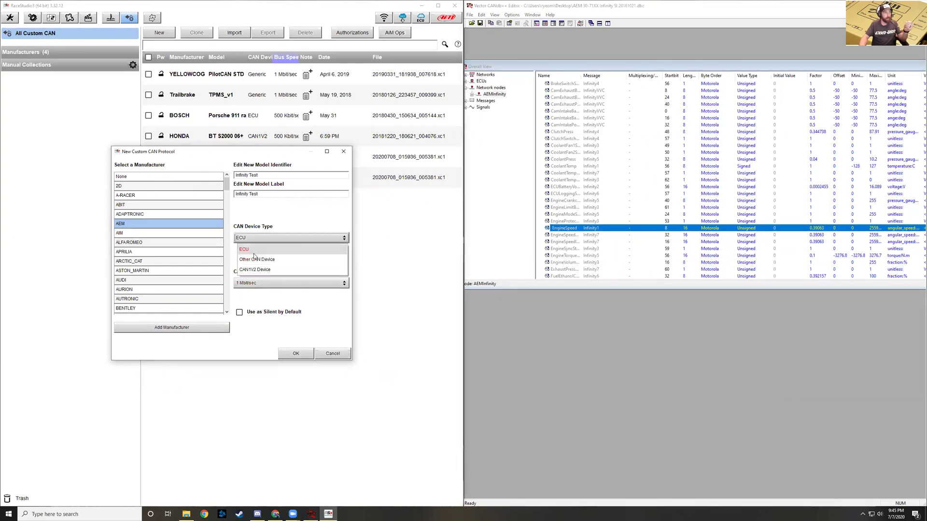
left_click(268, 250)
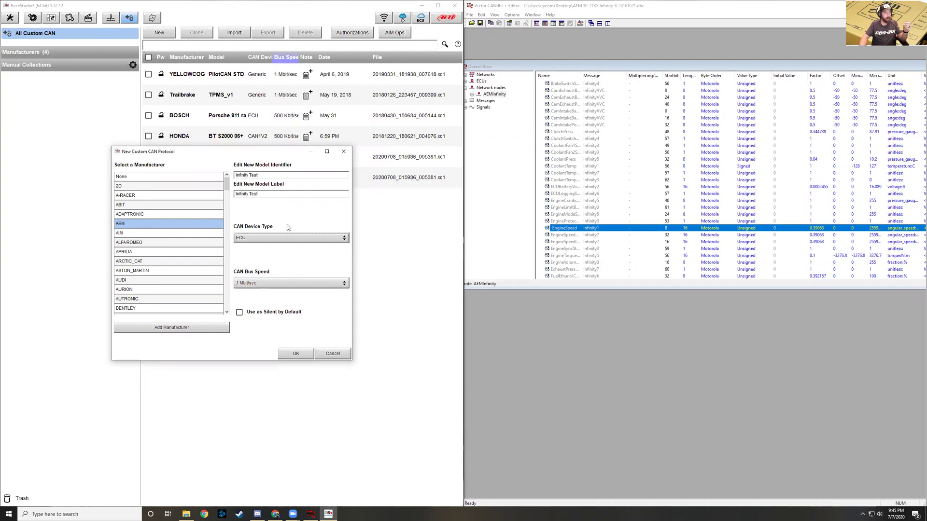
Step: Create the Infinity Test protocol and add a new CAN stream to it
left_click(296, 354)
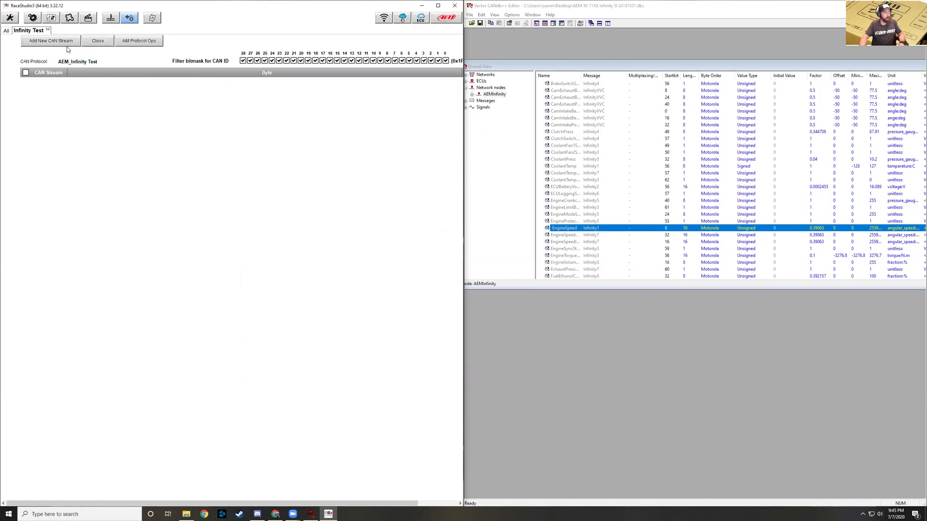
left_click(43, 42)
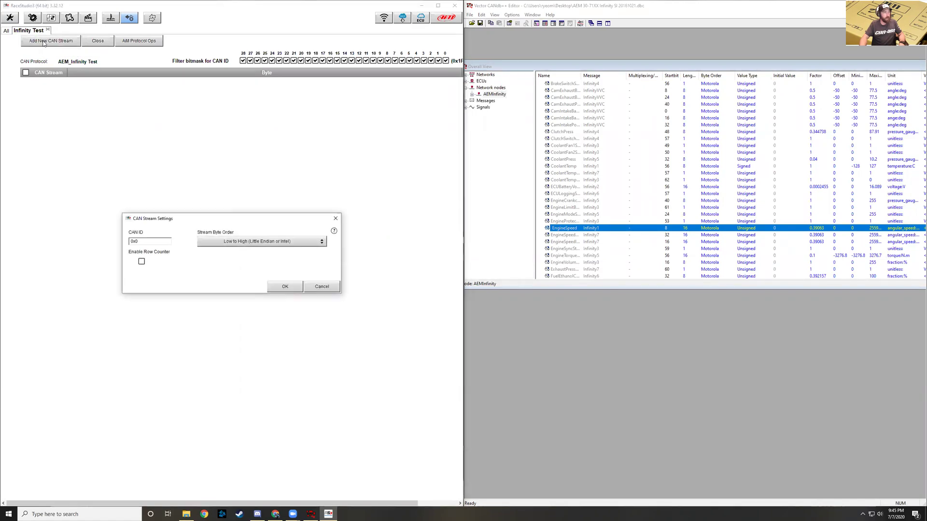
left_click(148, 243)
Step: Show the EngineSpeed signal's message properties in CANdb++ to read its ID 0x1F0A000
left_click(547, 230)
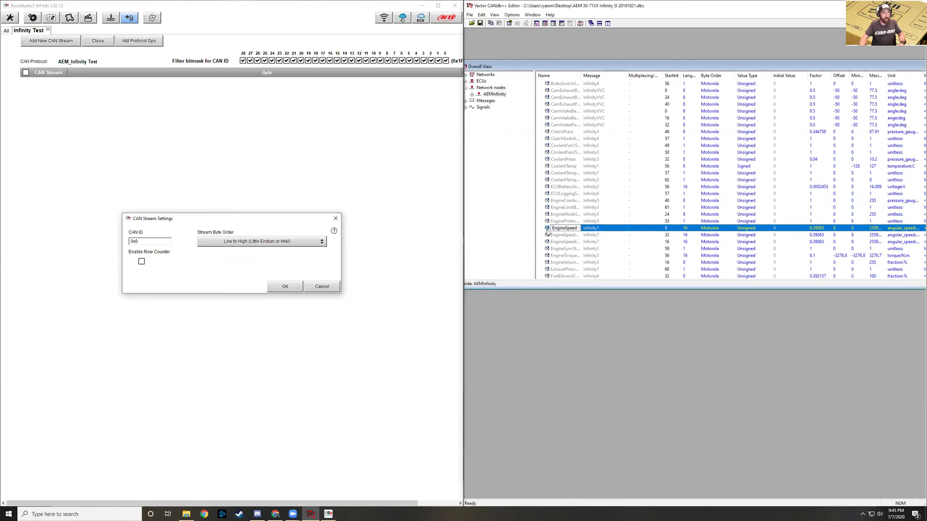
right_click(546, 230)
left_click(529, 231)
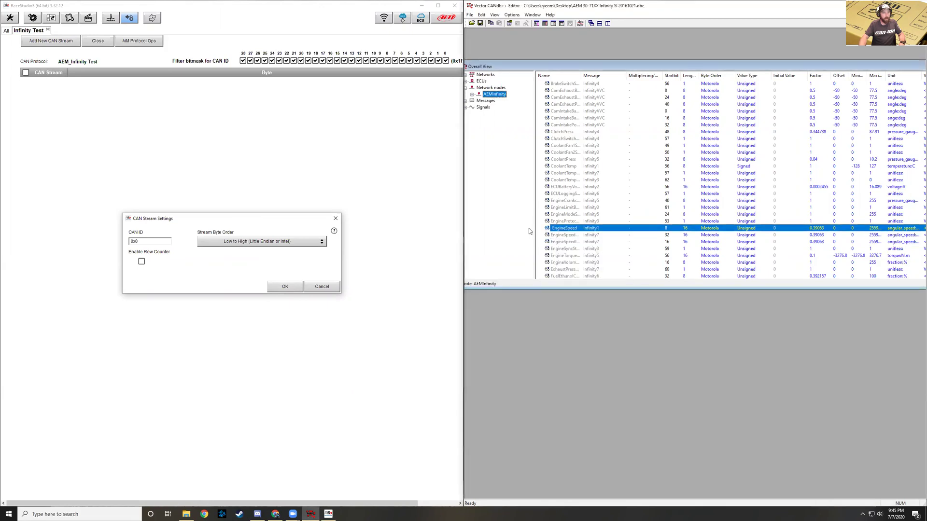
double_click(599, 229)
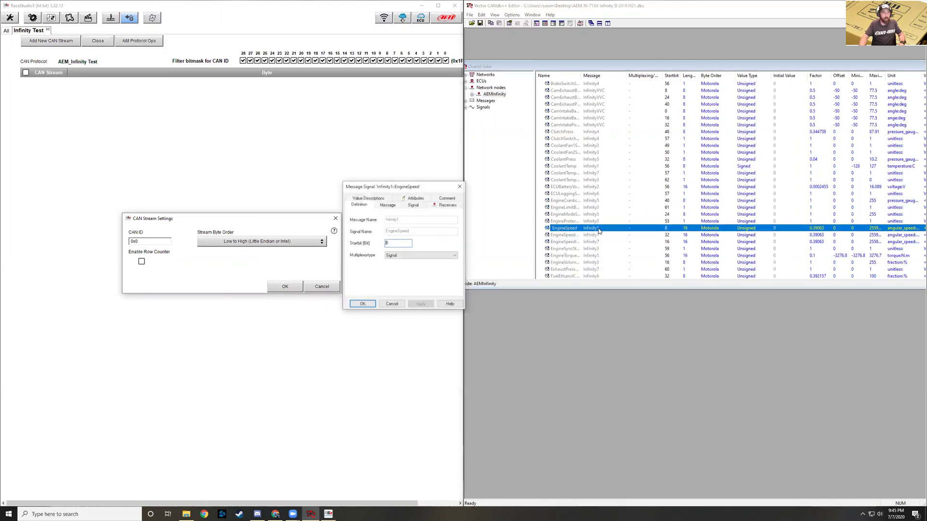
left_click(388, 205)
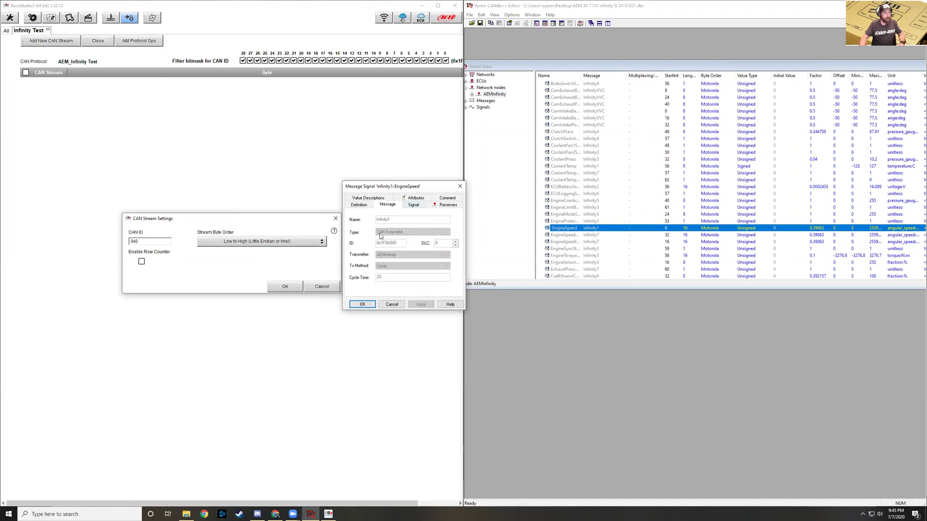
left_click(358, 206)
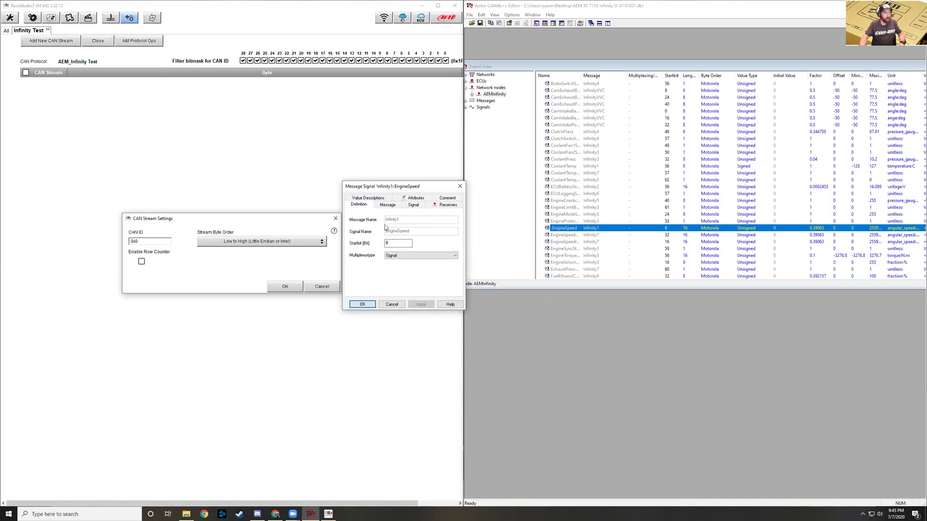
left_click(383, 199)
left_click(389, 199)
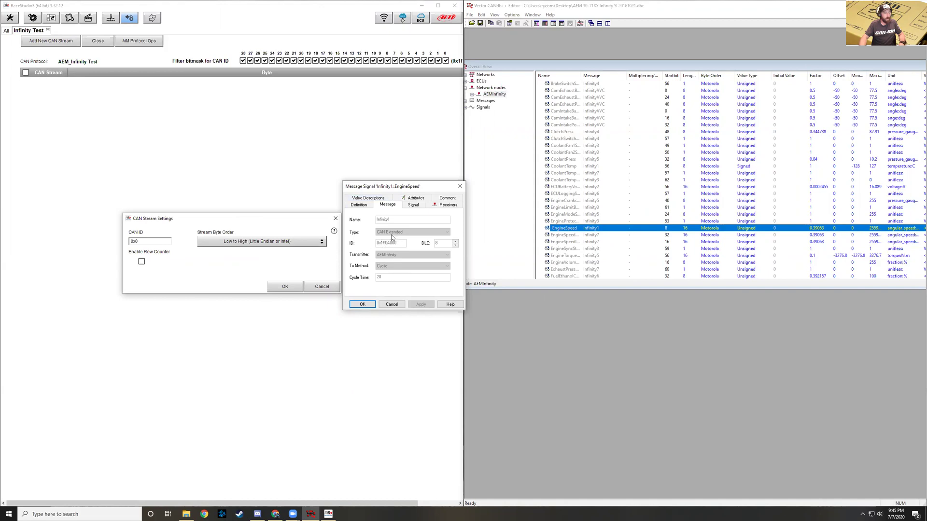
Step: Enter CAN ID 0x1F0A000 with High to Low (Motorola) byte order and confirm the stream
left_click_drag(440, 186, 596, 177)
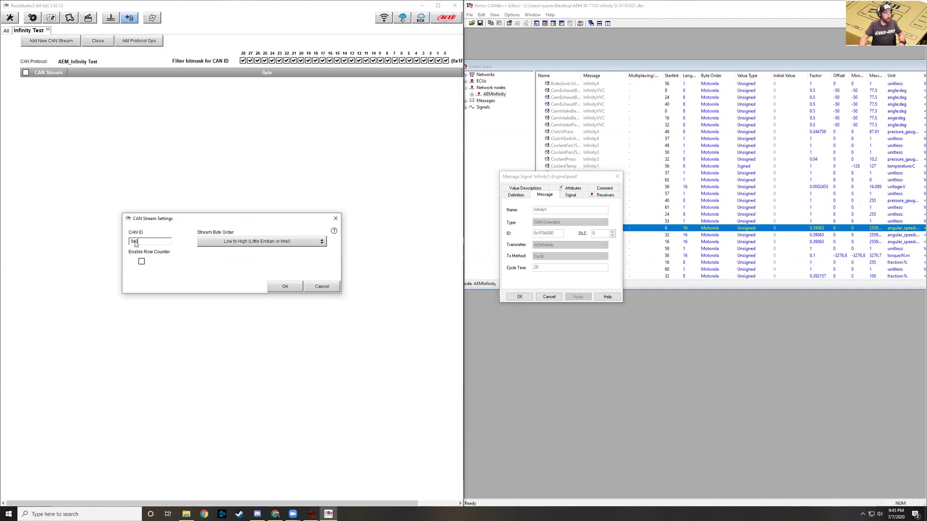
left_click_drag(140, 241, 136, 243)
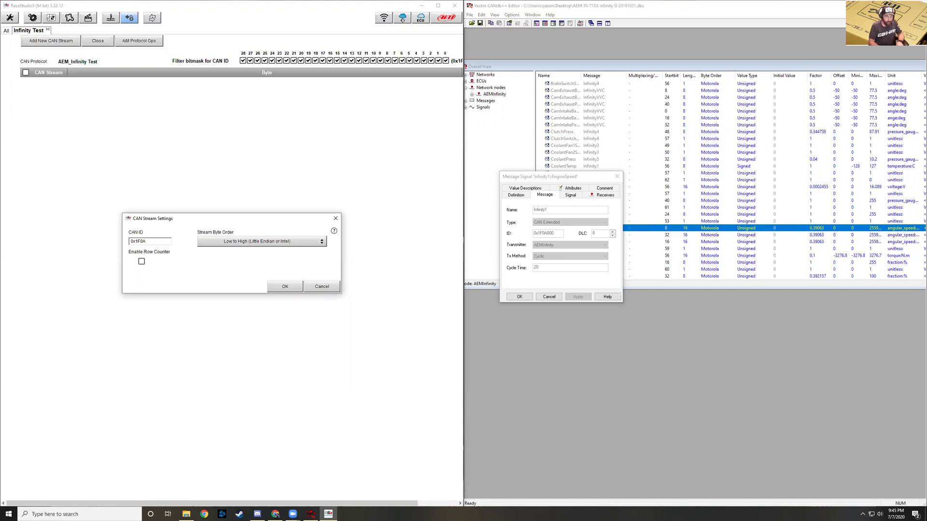
type("000")
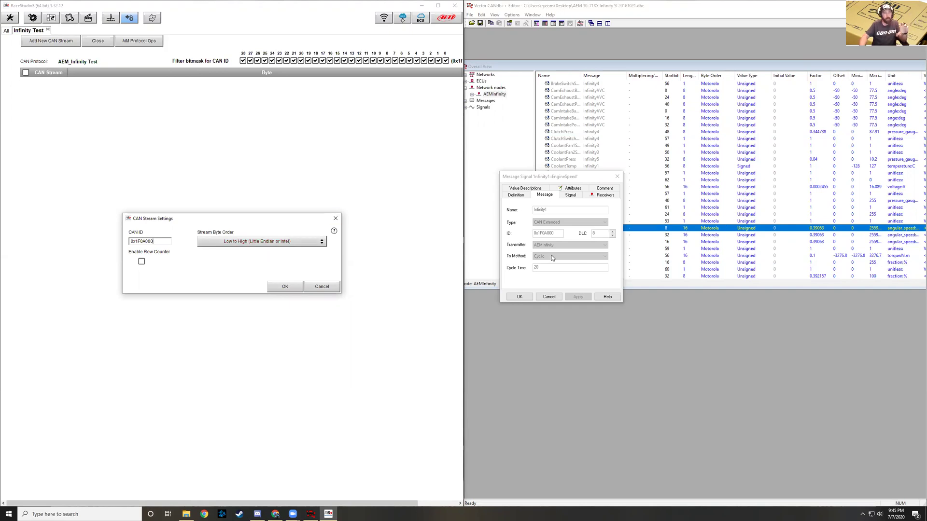
left_click(282, 242)
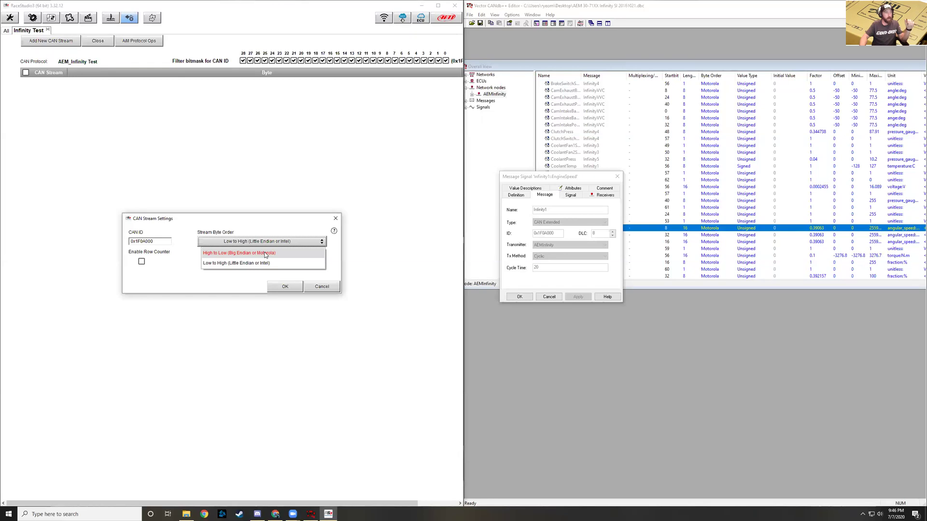
left_click(265, 254)
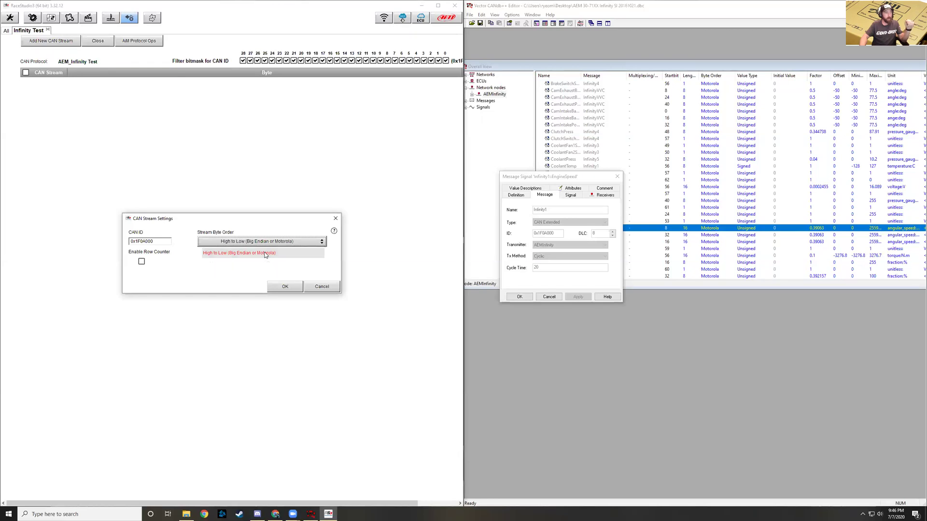
left_click(285, 288)
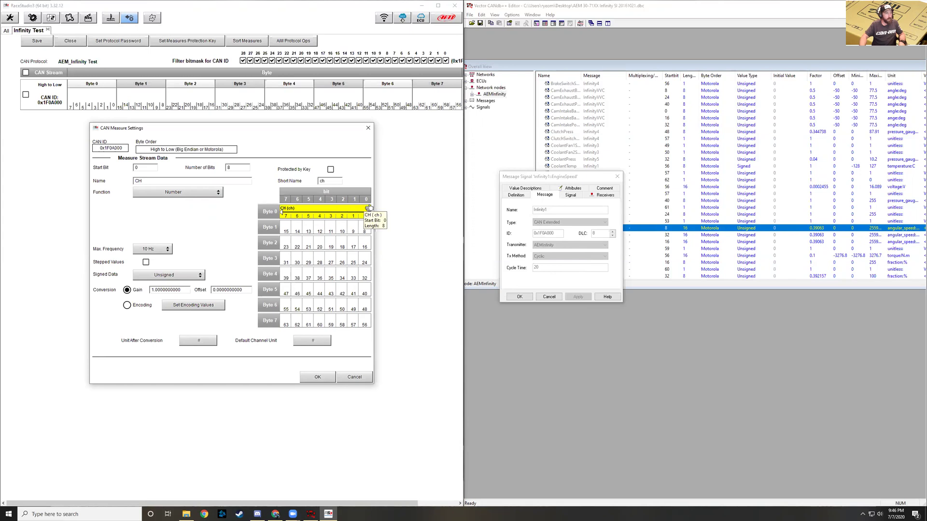
Step: Set the measure to start bit 8 with 16 bits, moving the EngineSpeed details aside
left_click_drag(370, 212, 368, 227)
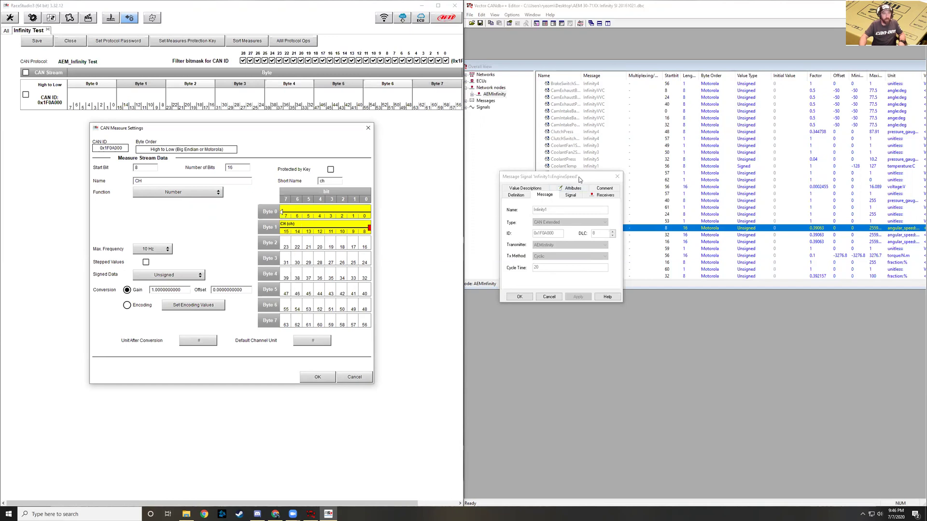
left_click_drag(579, 179, 630, 295)
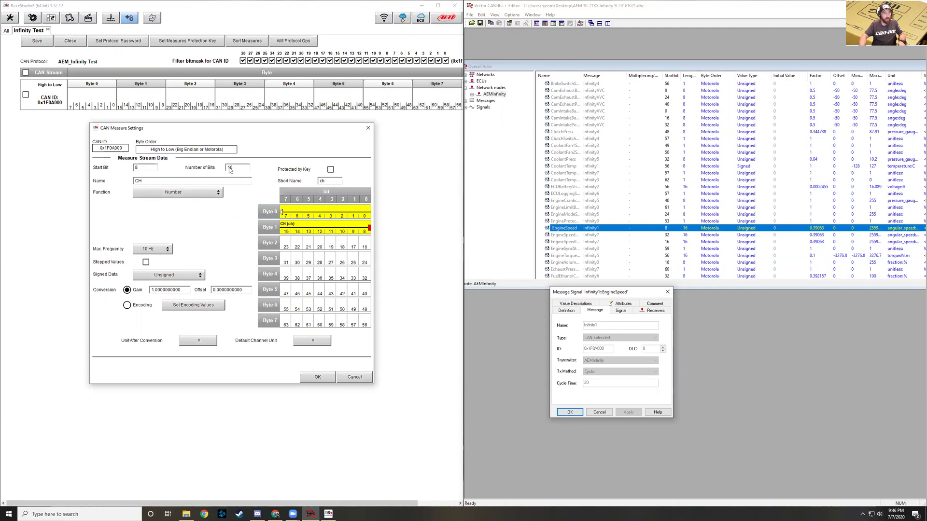
Step: Name the measure Engine RPM, short name RPM, with function Engine RPM
double_click(141, 181)
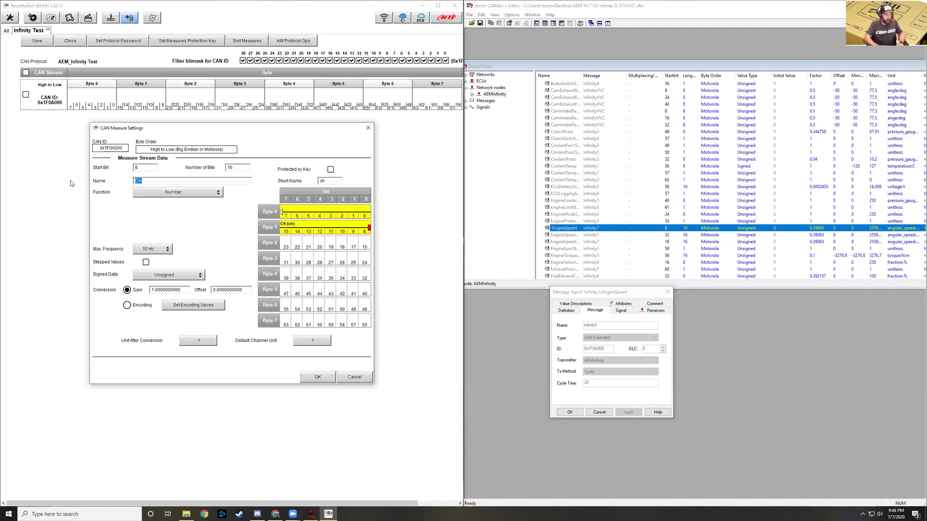
type("ENgine RP")
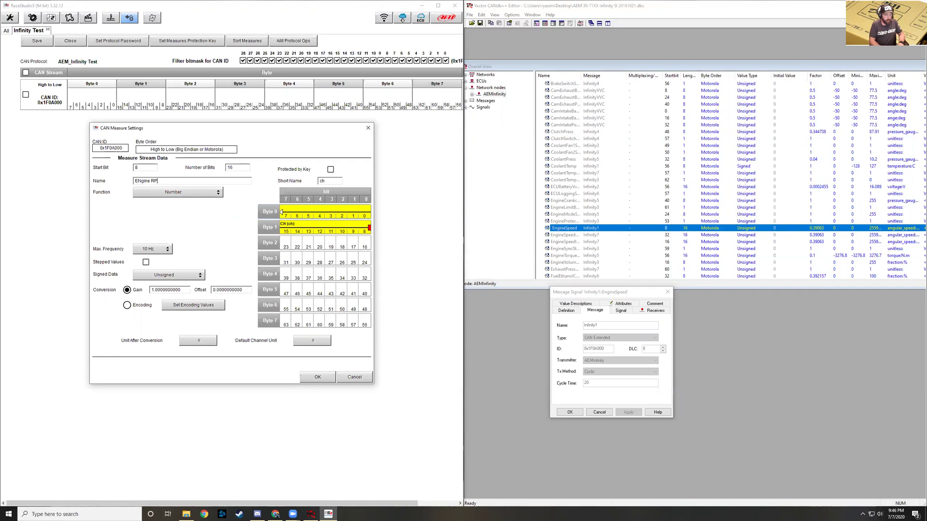
type("M")
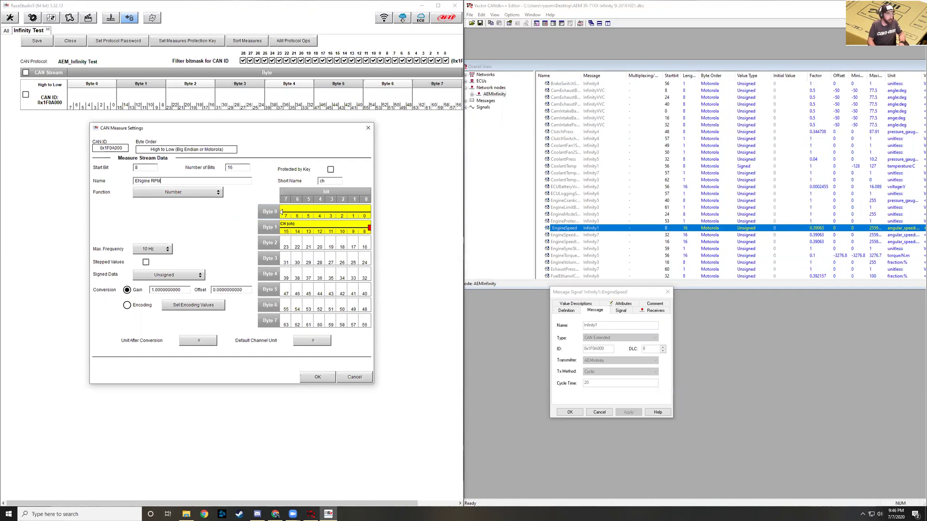
double_click(342, 181)
type("RPM")
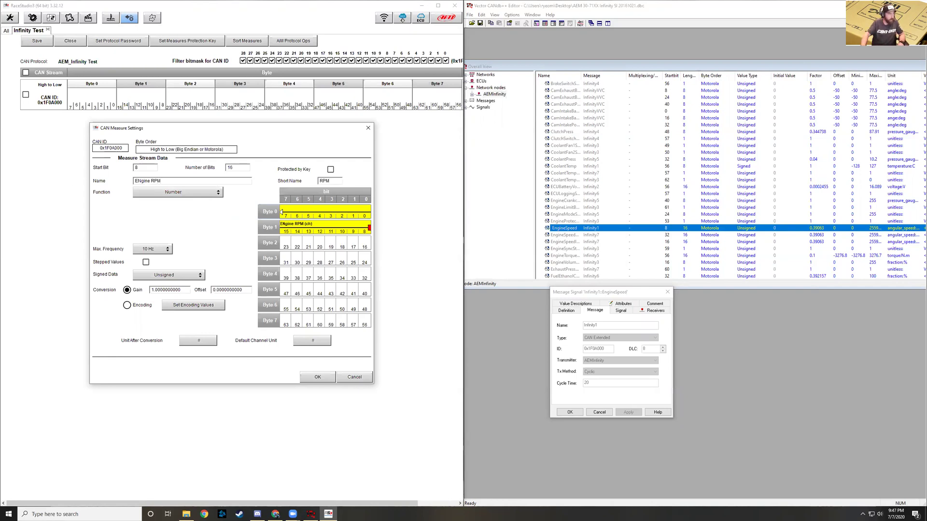
left_click(166, 192)
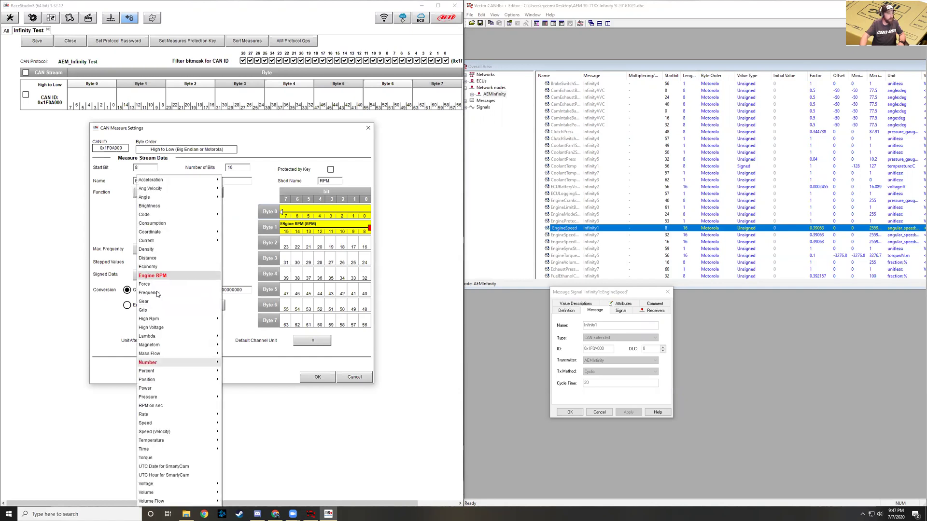
left_click(152, 276)
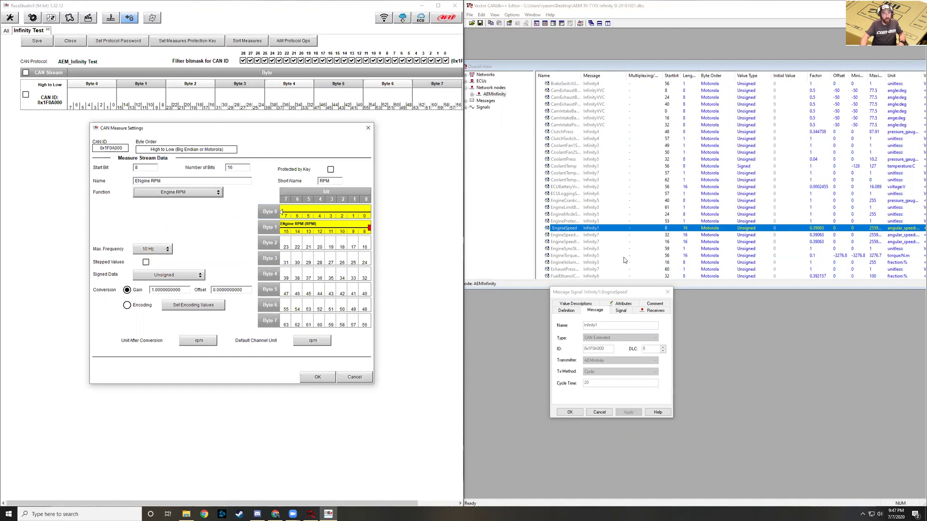
left_click(667, 292)
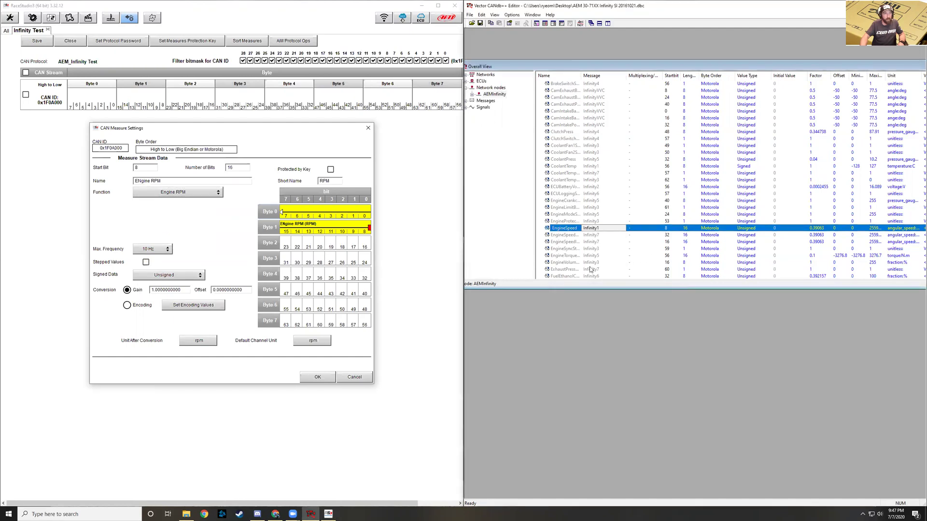
double_click(785, 66)
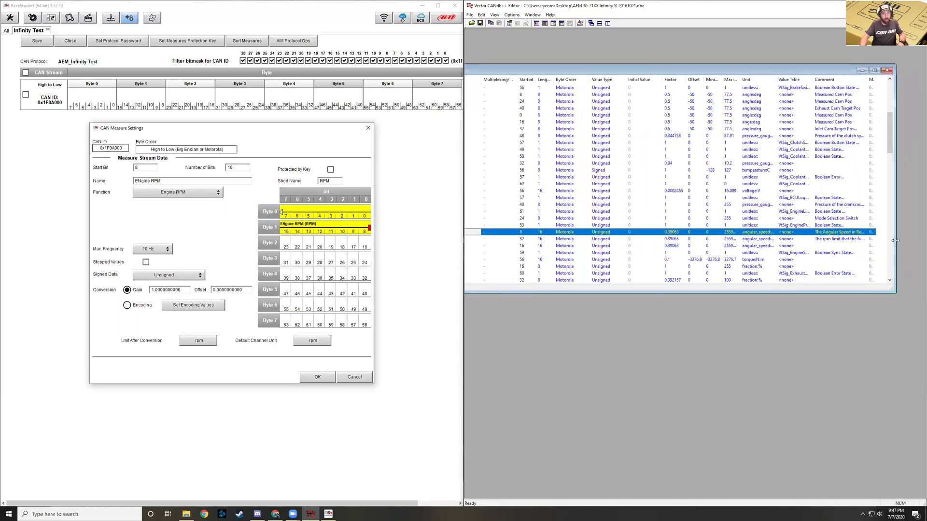
left_click_drag(896, 240, 916, 240)
left_click_drag(874, 80, 901, 81)
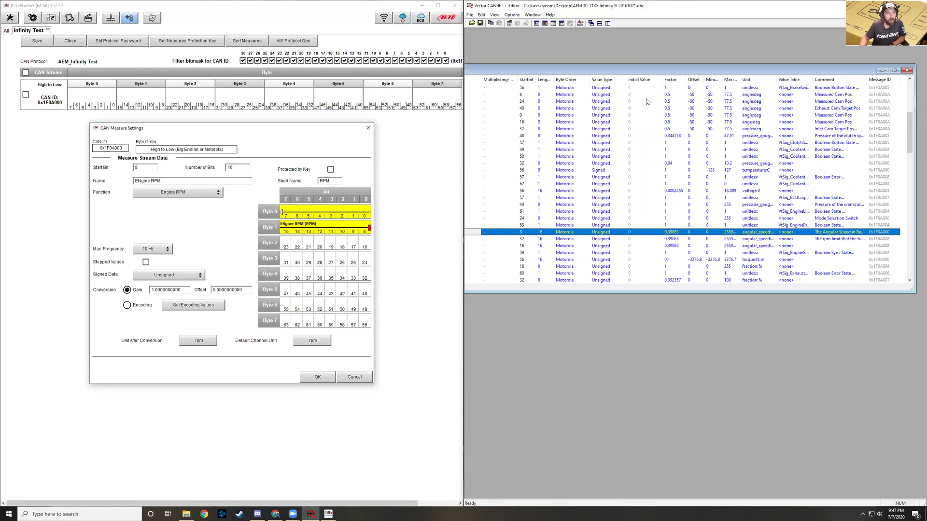
double_click(692, 71)
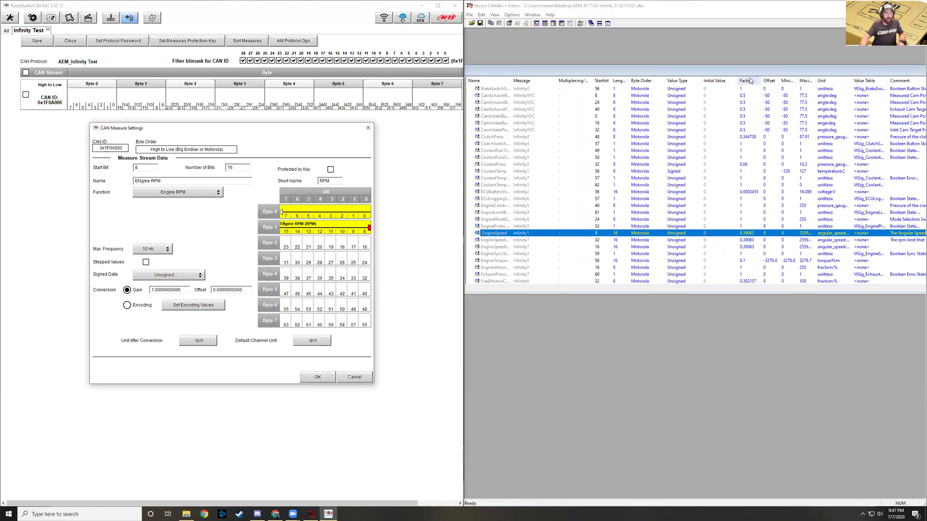
double_click(751, 235)
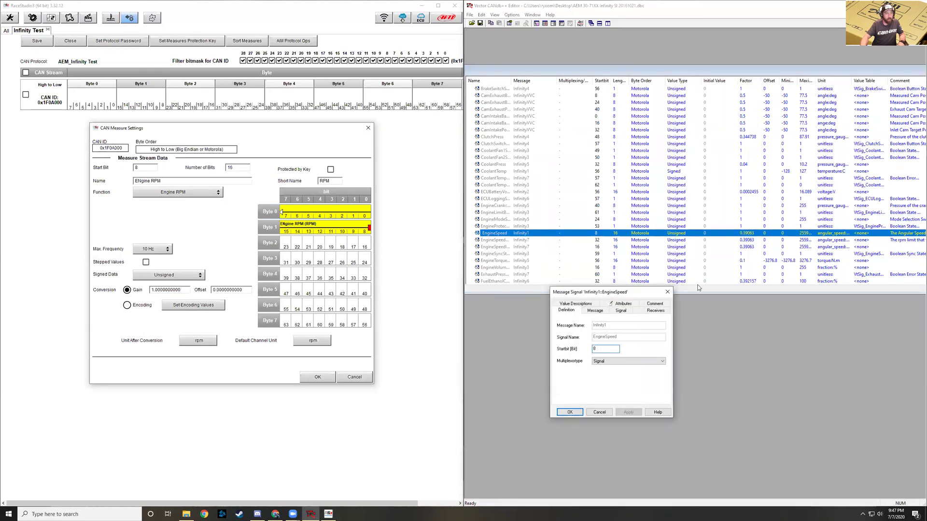
left_click(599, 413)
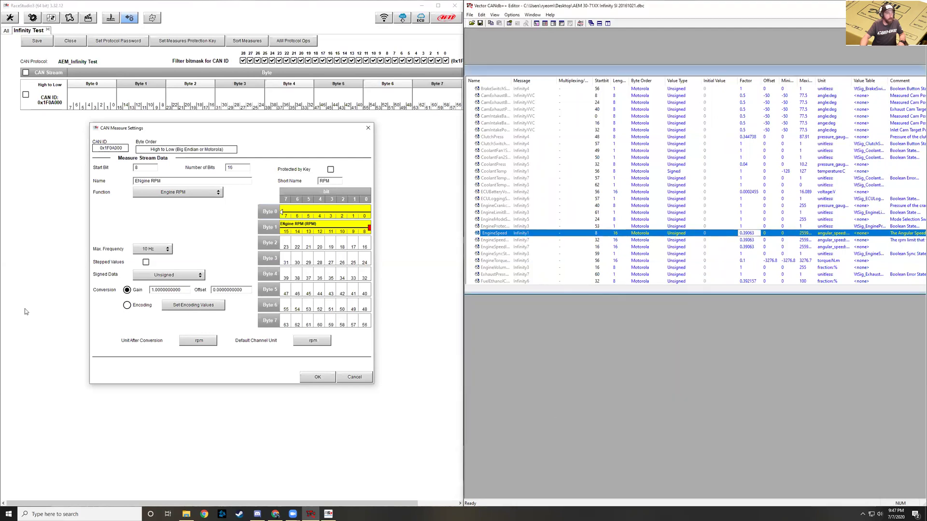
Step: Set the Engine RPM gain to 0.39063 and save the measure into stream 0x1F0A000
double_click(161, 291)
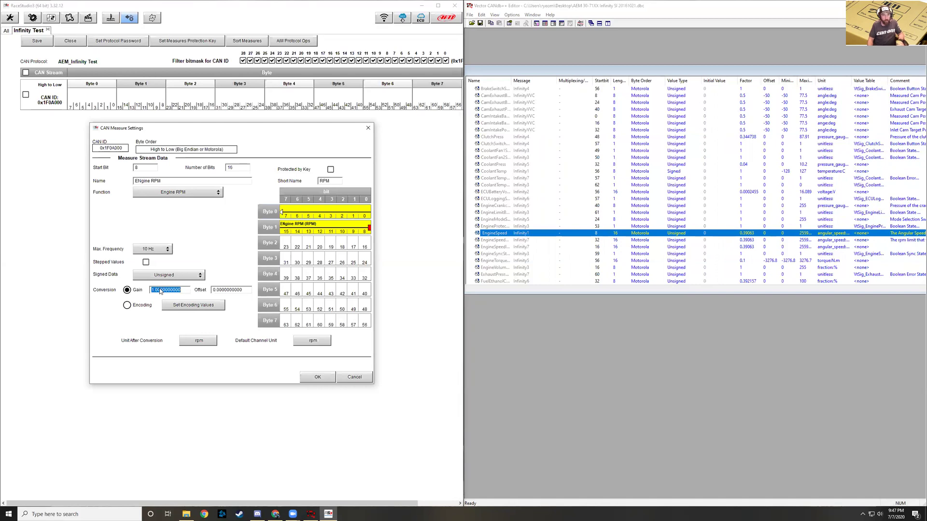
type("0.39")
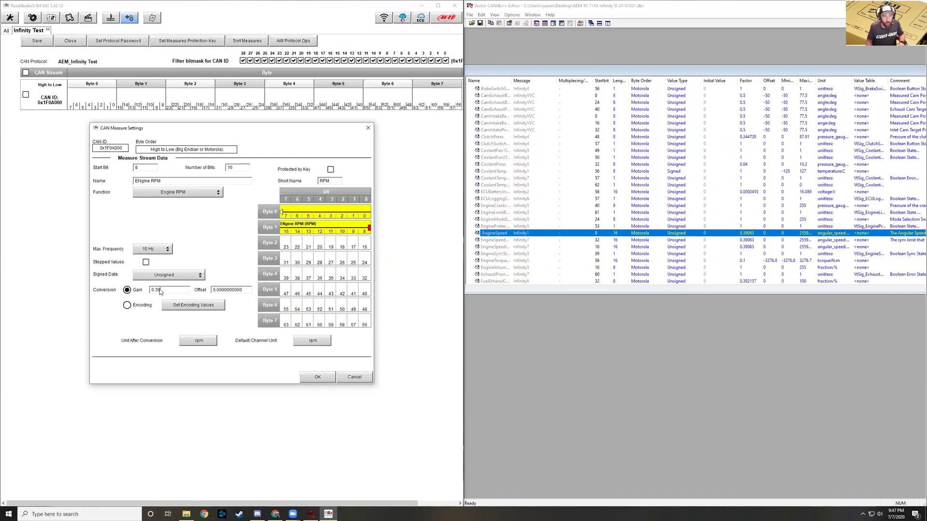
type("063")
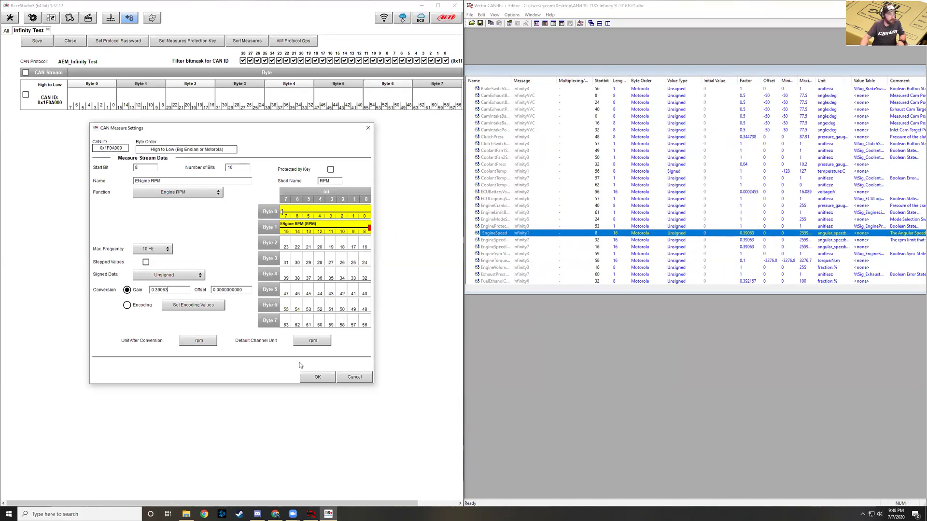
left_click(314, 379)
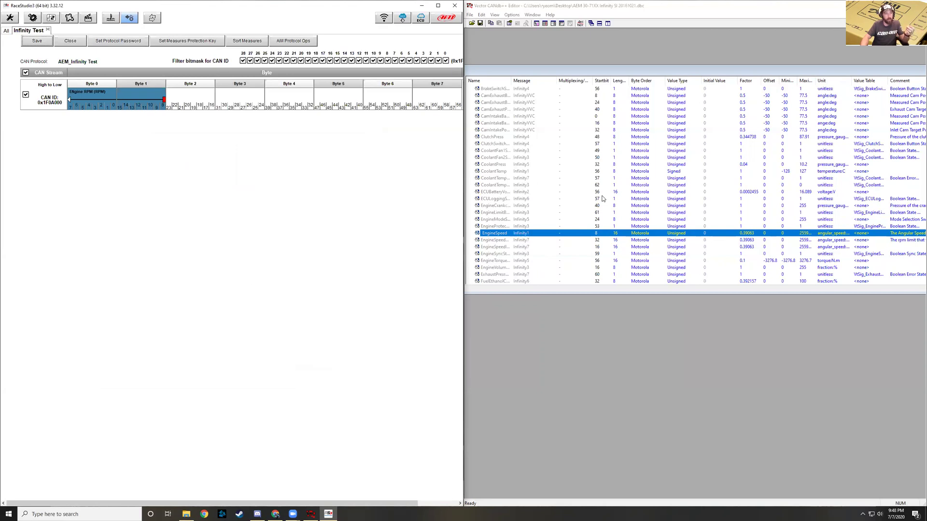
Step: Check the Message ID column, then enter hex 1F0A000 in Calculator's Programmer mode to get its decimal value
left_click_drag(756, 67, 734, 71)
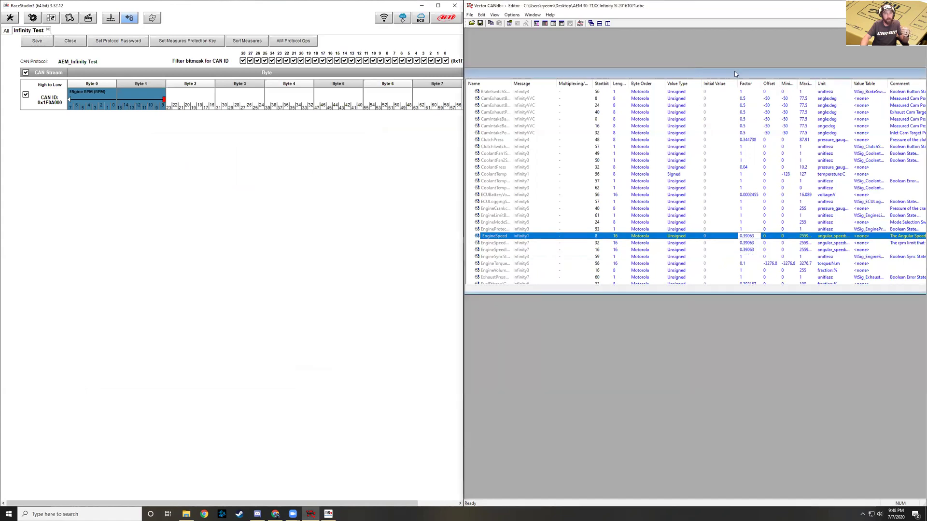
double_click(767, 75)
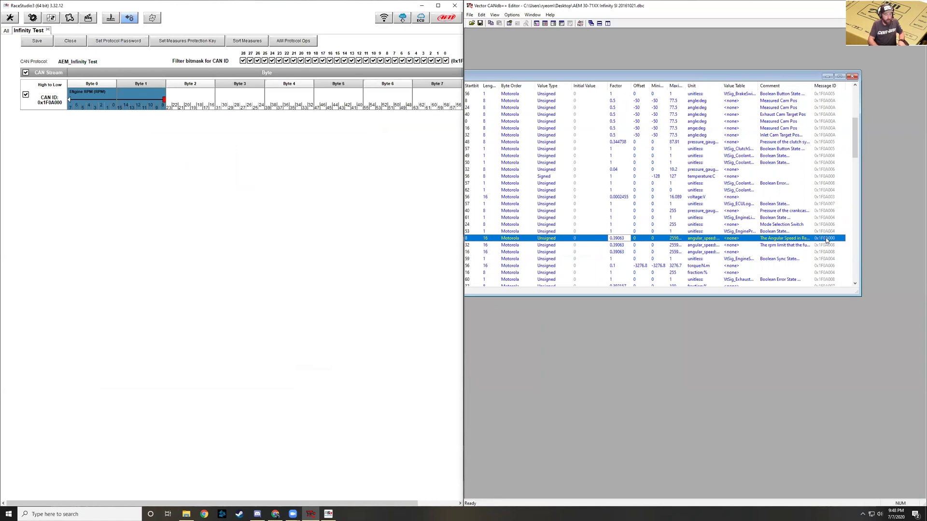
key("super")
type("calc")
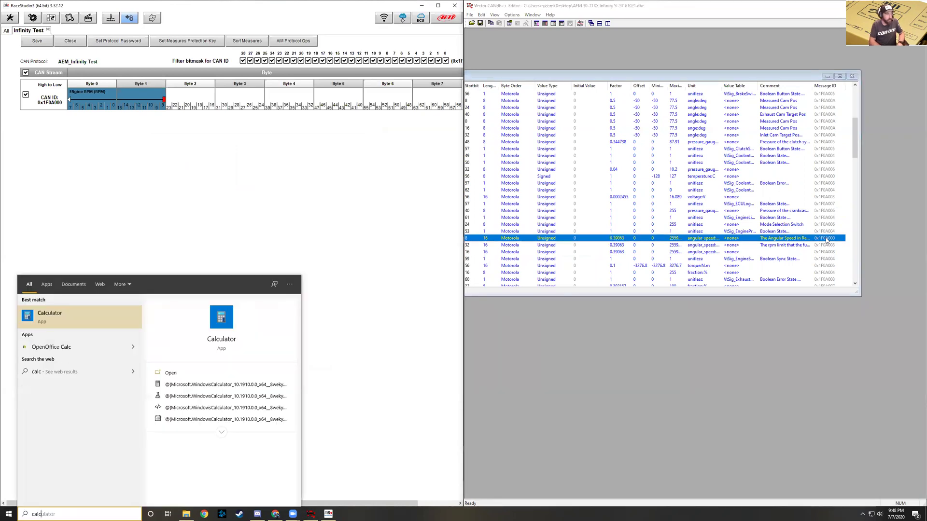
left_click(95, 311)
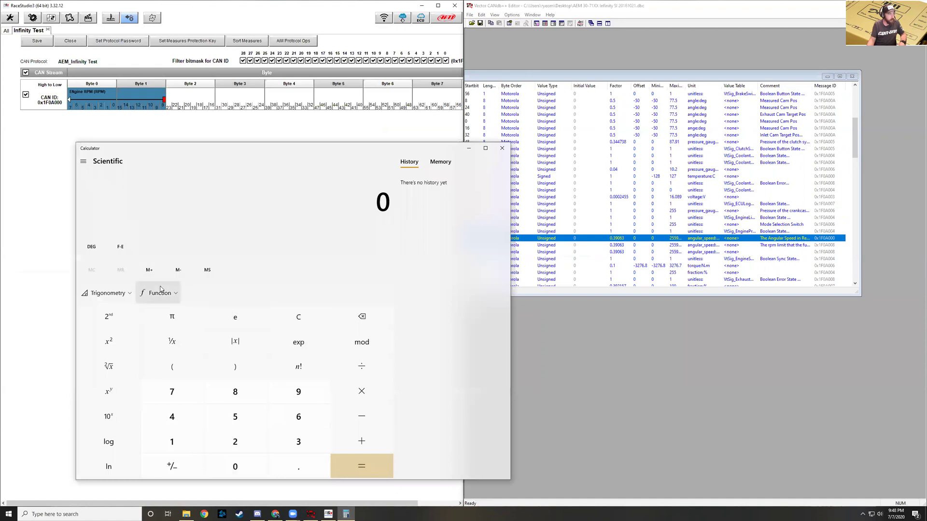
left_click(83, 161)
left_click(111, 222)
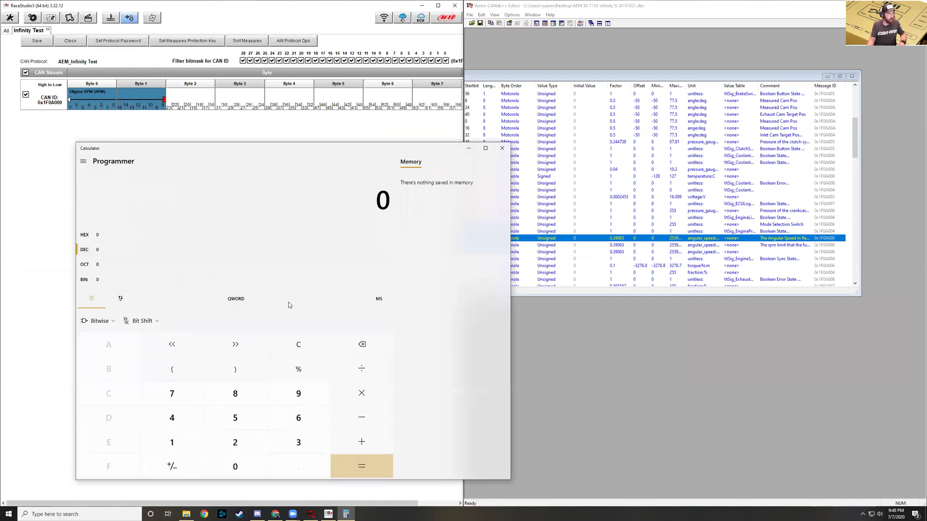
left_click(119, 236)
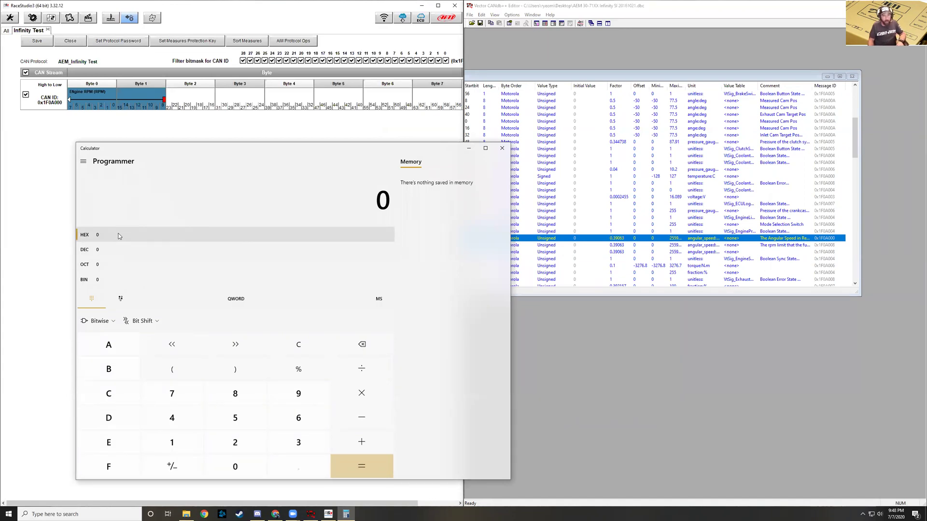
type("1f")
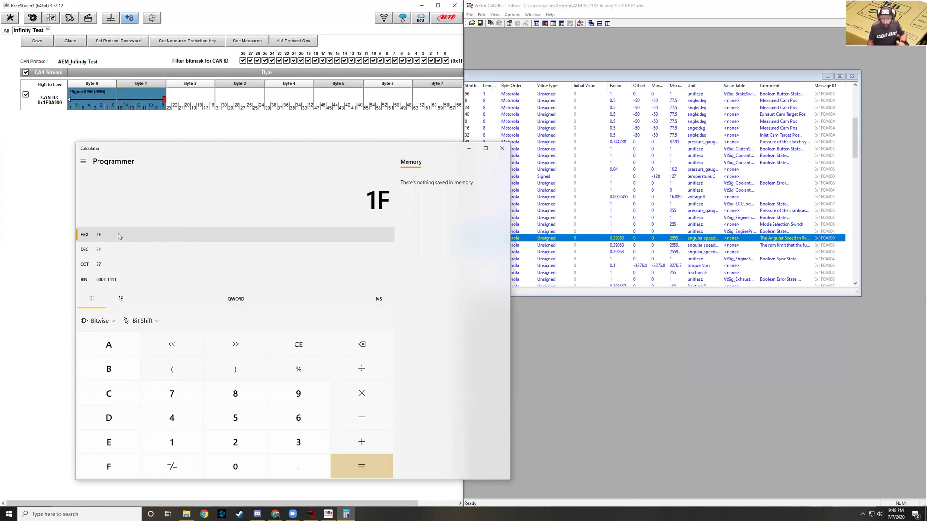
type("0a000")
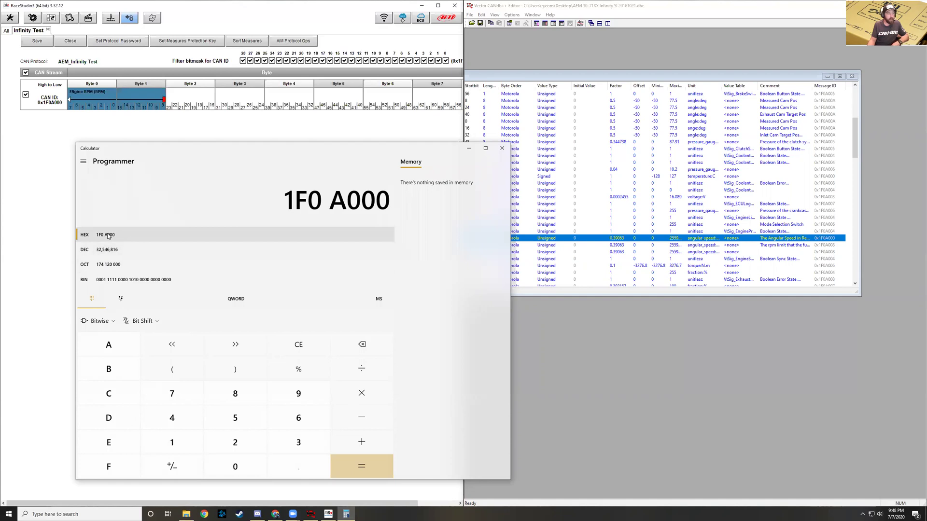
Step: Look up the CoolantTemp signal in message 0x1F0A000: start bit 56, 8 bits, signed
left_click(468, 152)
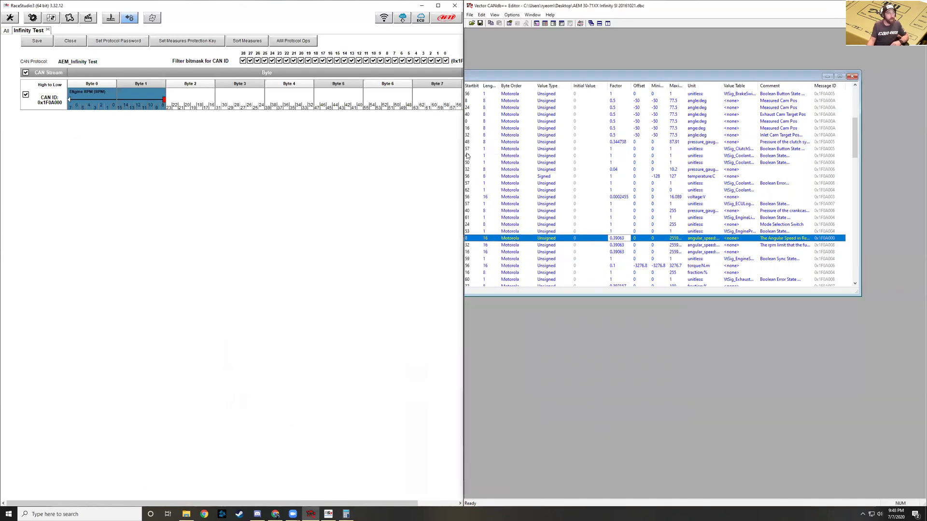
left_click_drag(608, 76, 610, 77)
double_click(610, 76)
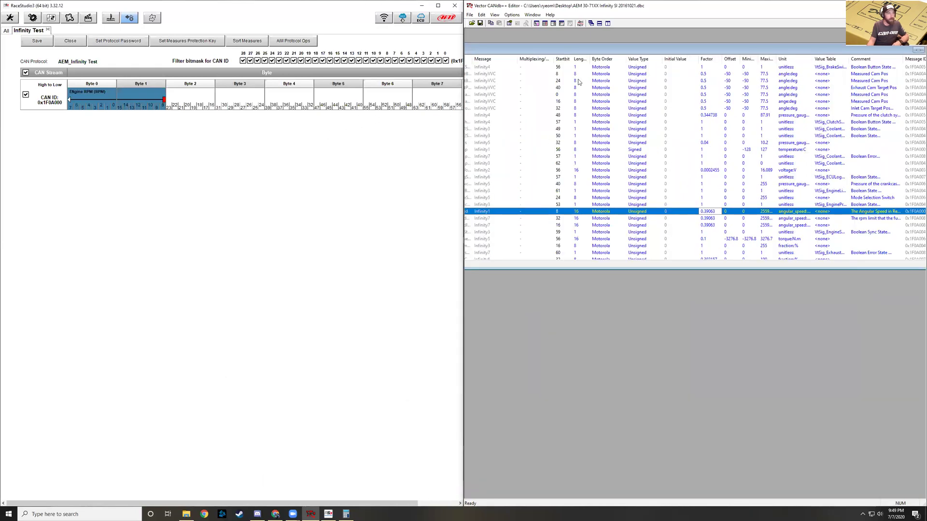
double_click(594, 54)
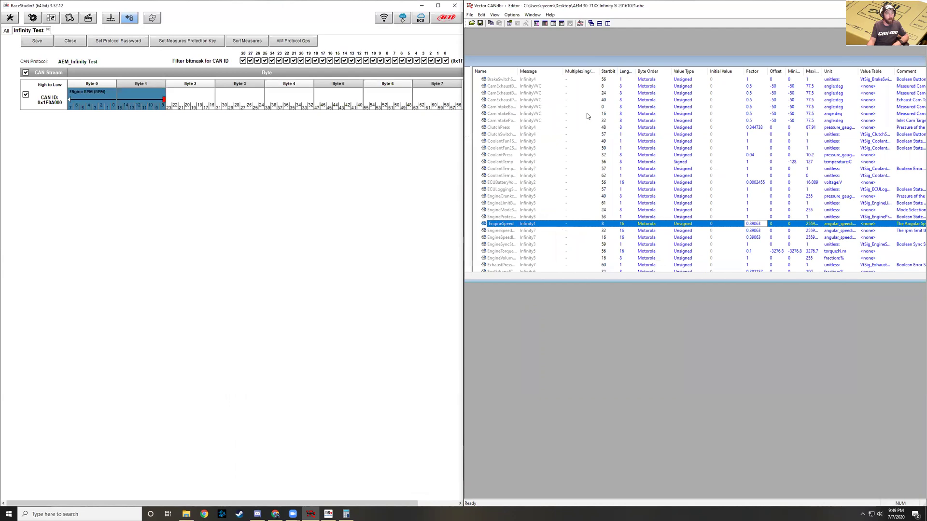
scroll(555, 201, "up", 5)
scroll(555, 200, "down", 1)
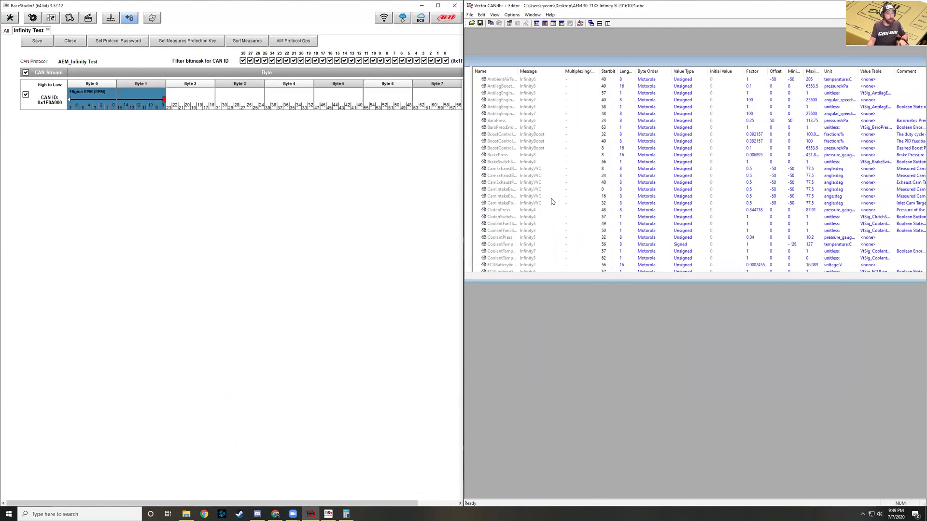
left_click(501, 246)
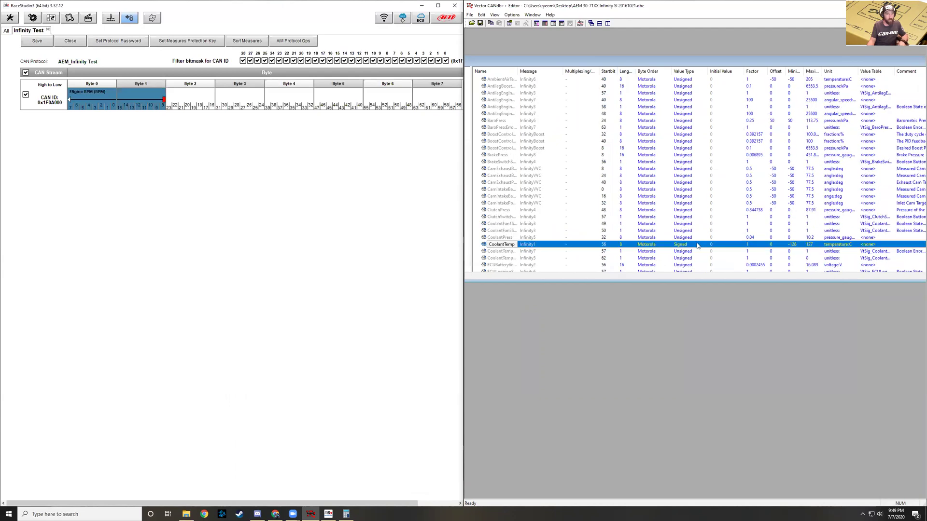
double_click(817, 65)
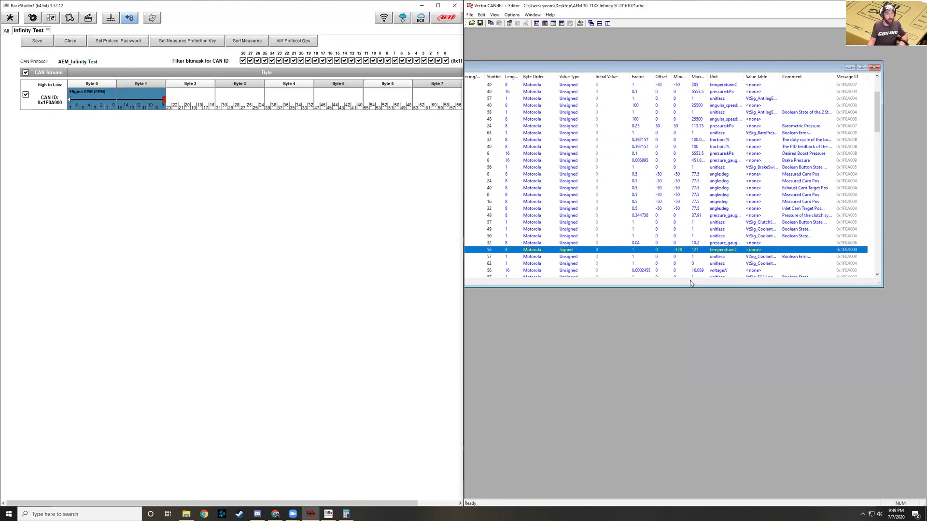
double_click(677, 68)
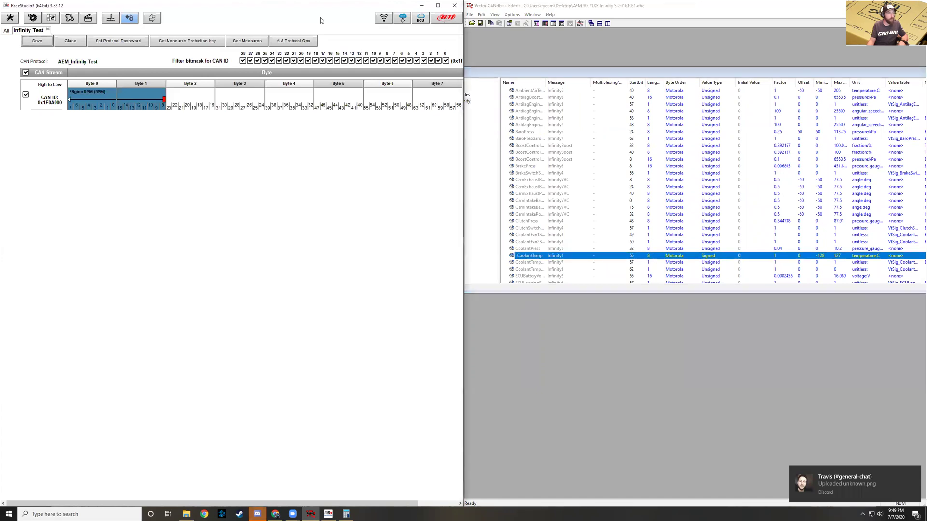
left_click_drag(320, 6, 276, 6)
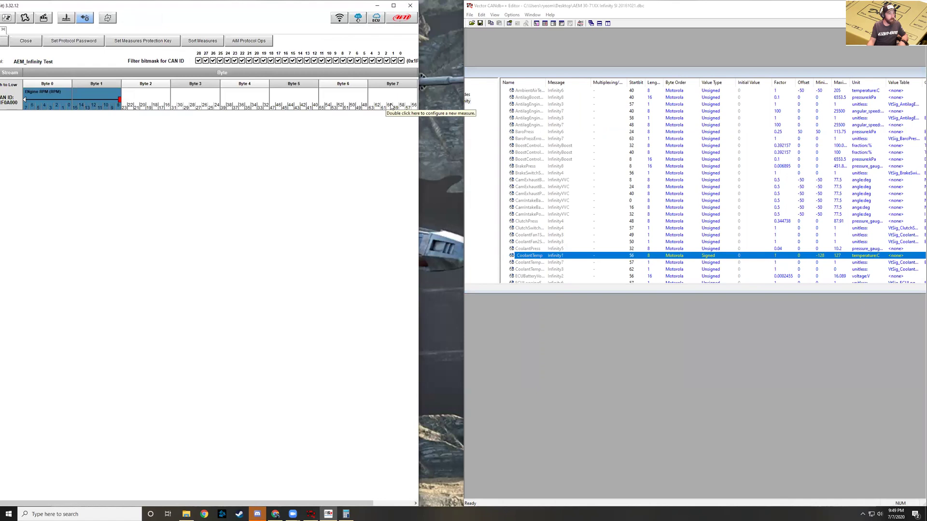
Step: Add an 8-bit measure at start bit 56 in Byte 7, named Engine Coolant with short name ECT
double_click(415, 108)
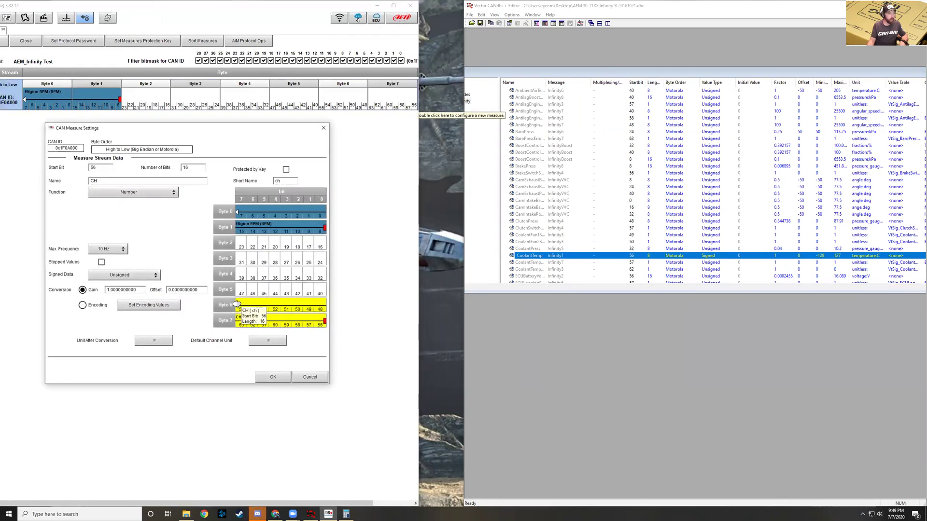
left_click_drag(234, 302, 239, 321)
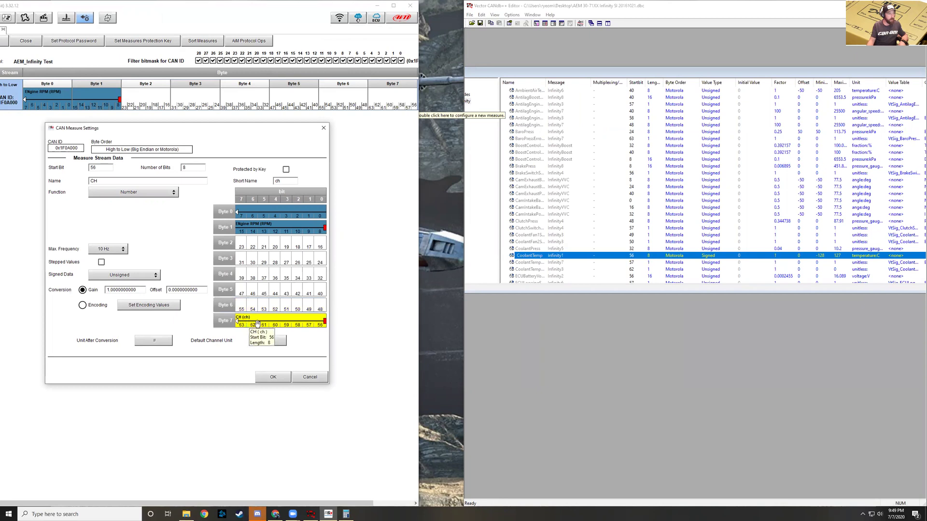
left_click_drag(111, 181, 57, 192)
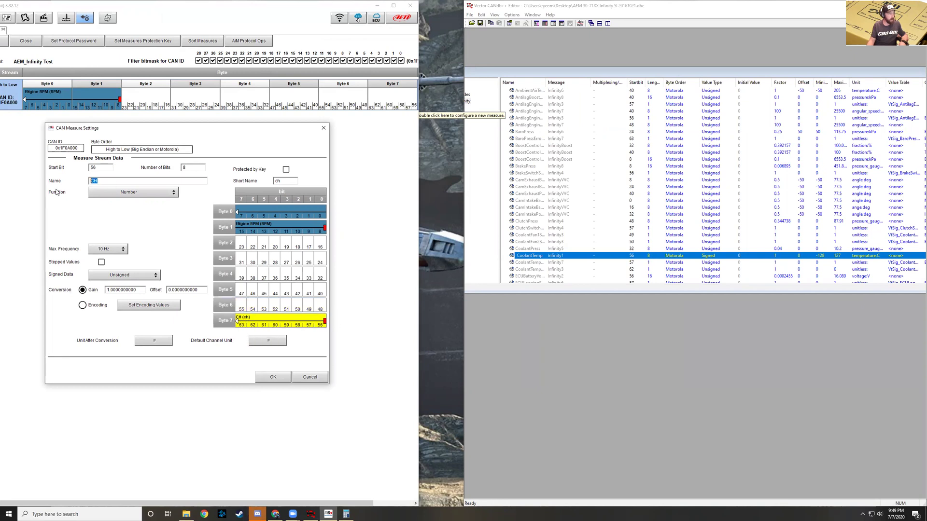
type("Engine Coolant t")
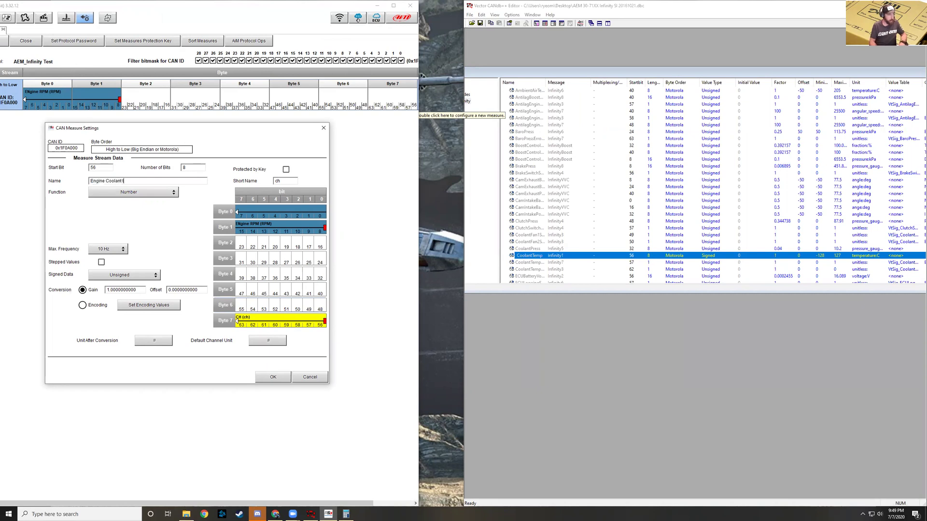
double_click(285, 182)
type("ECT")
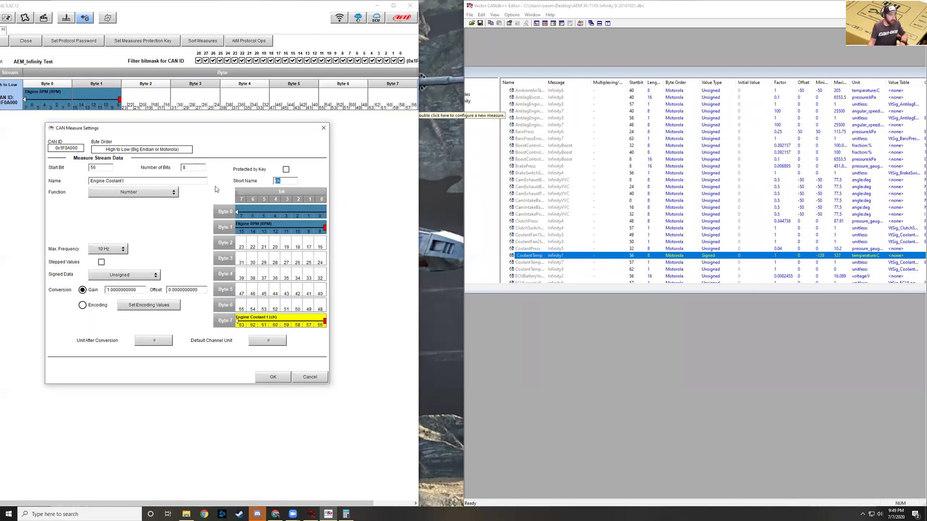
Step: Set the coolant measure's function to Temperature > Water Temp
left_click(134, 192)
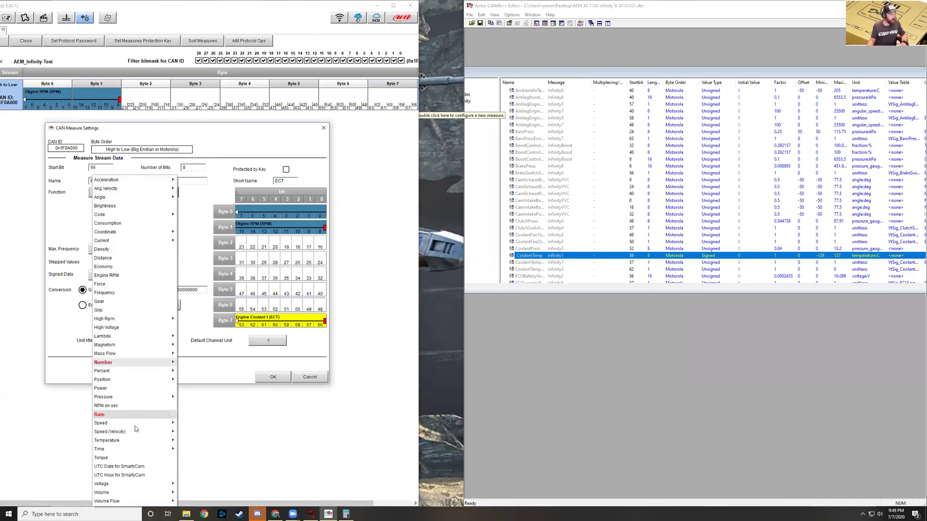
mouse_move(171, 442)
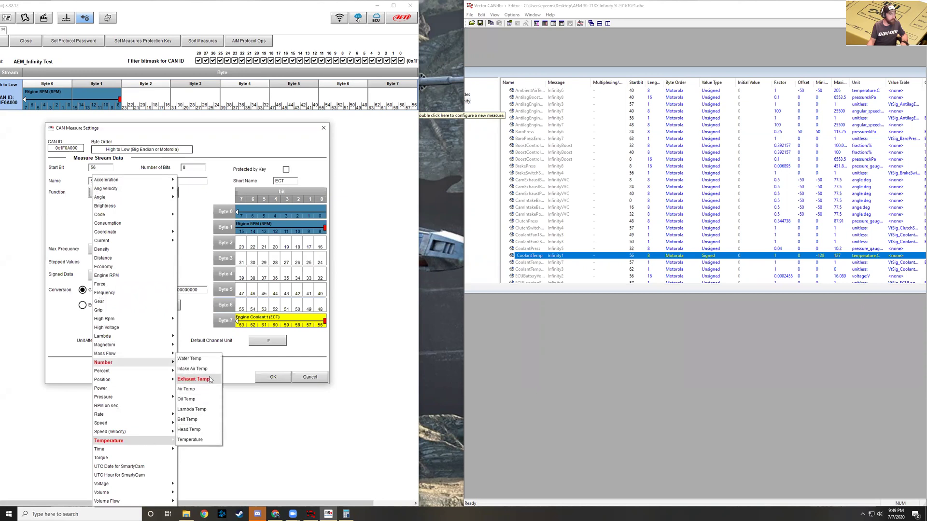
left_click(209, 360)
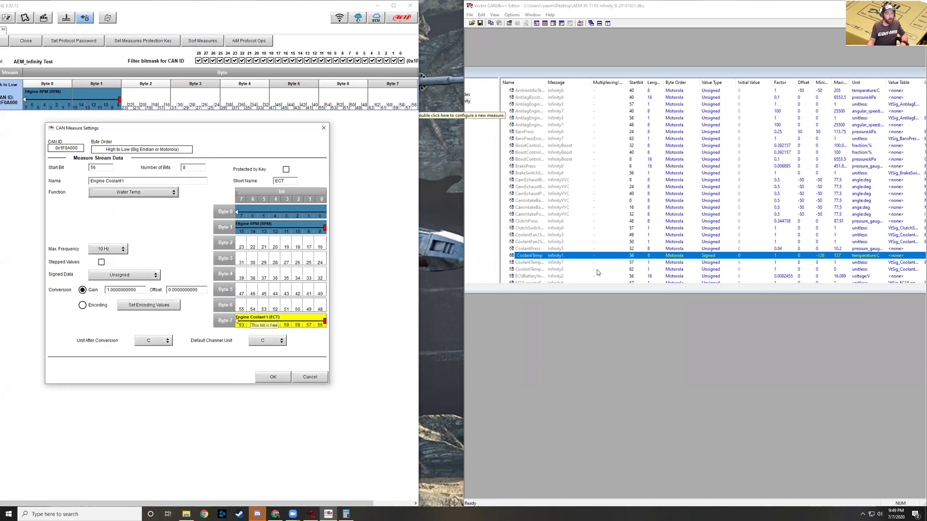
Step: Check the signal's type in CANdb++ and set the coolant measure's Signed Data to Signed
left_click(857, 74)
left_click_drag(858, 74, 793, 76)
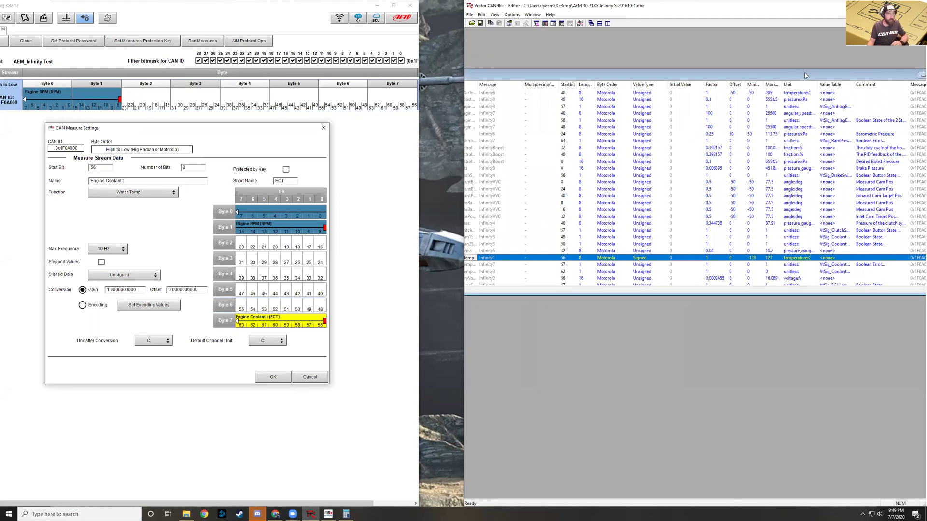
left_click_drag(813, 72, 733, 73)
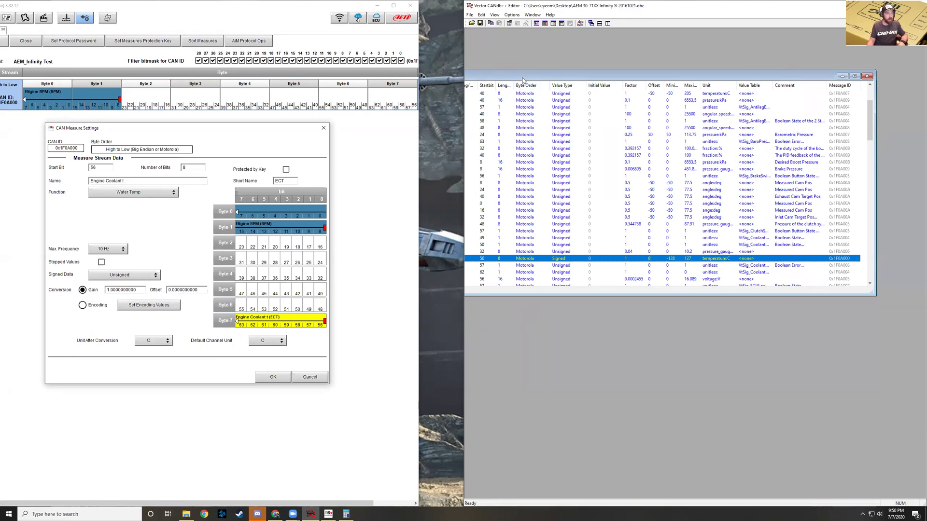
left_click_drag(520, 78, 657, 79)
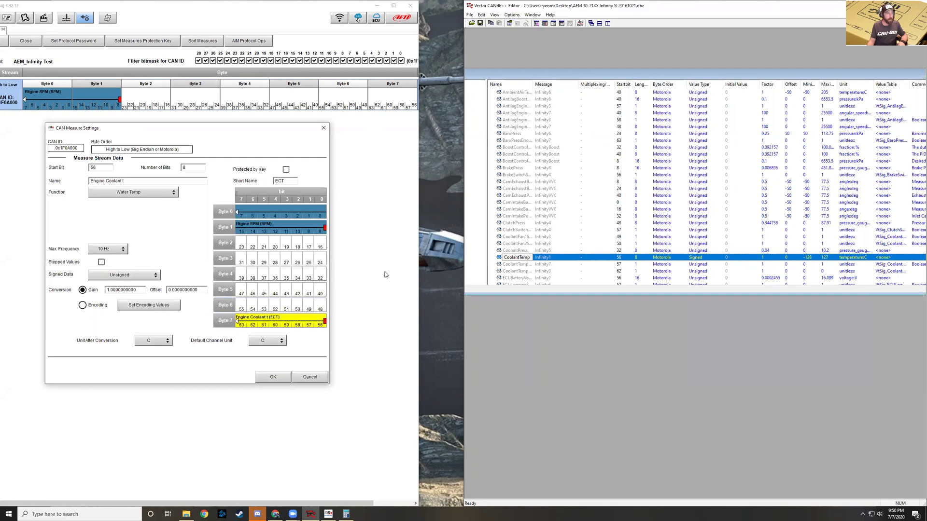
left_click(124, 274)
left_click(114, 296)
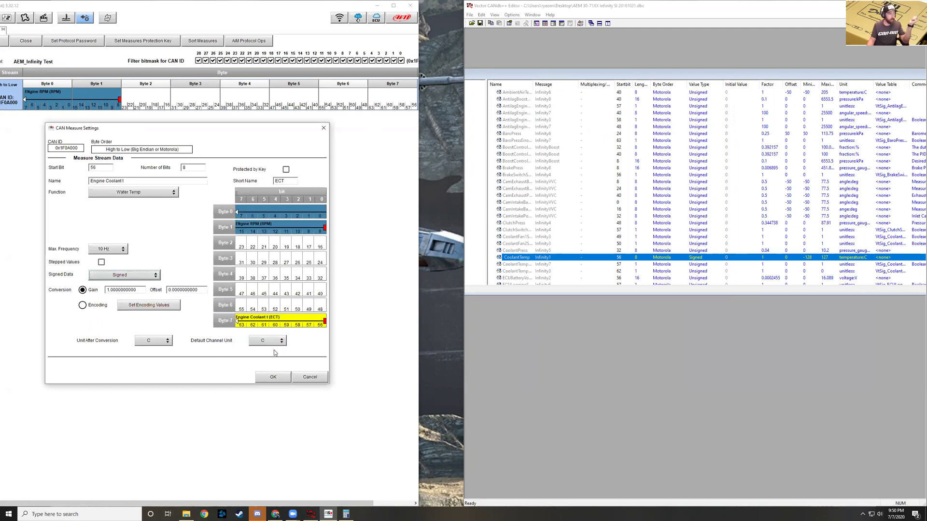
Step: Confirm the Engine Coolant measure, then arrange RaceStudio 3 left and CANdb++ right
left_click(273, 378)
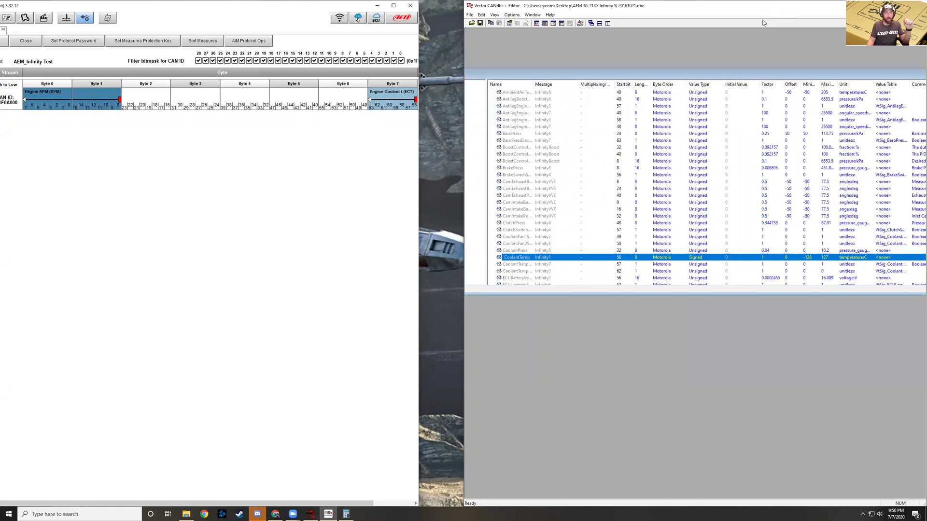
double_click(787, 4)
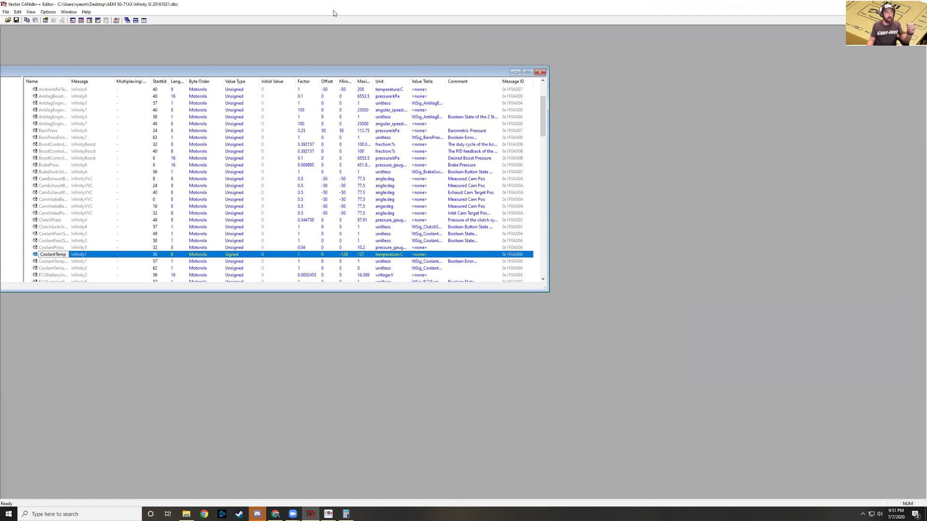
key("super+Right")
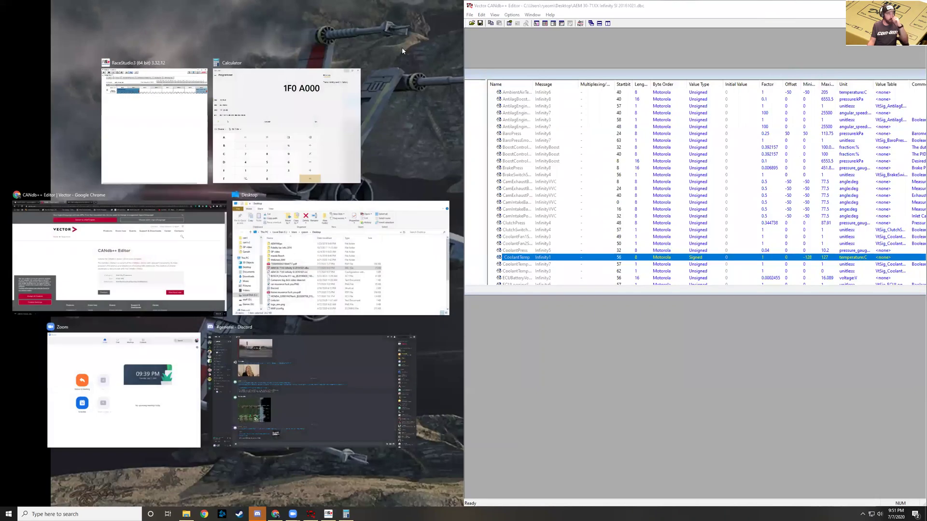
left_click(175, 119)
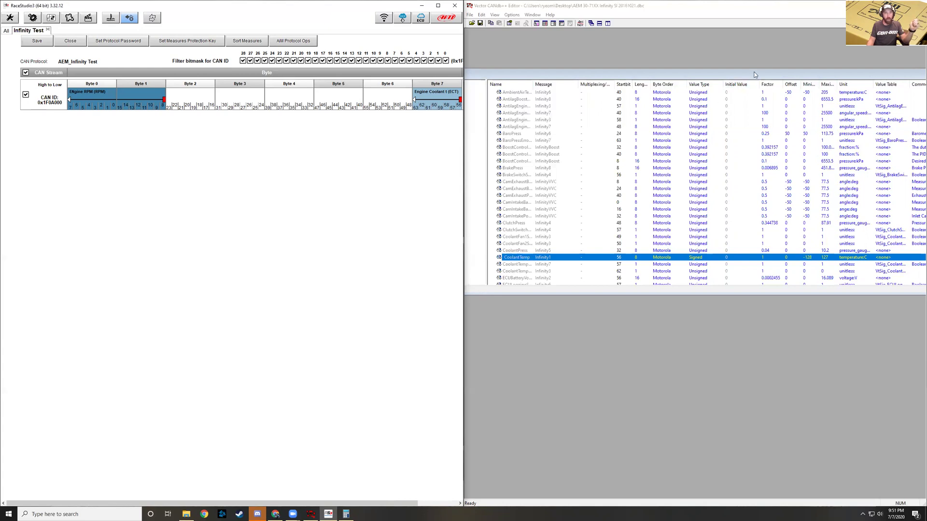
left_click(739, 72)
left_click_drag(738, 72, 624, 73)
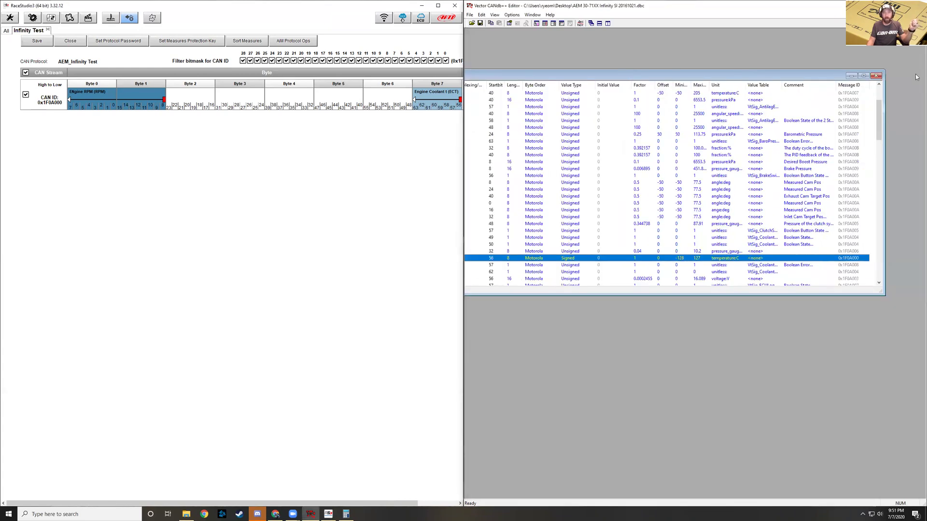